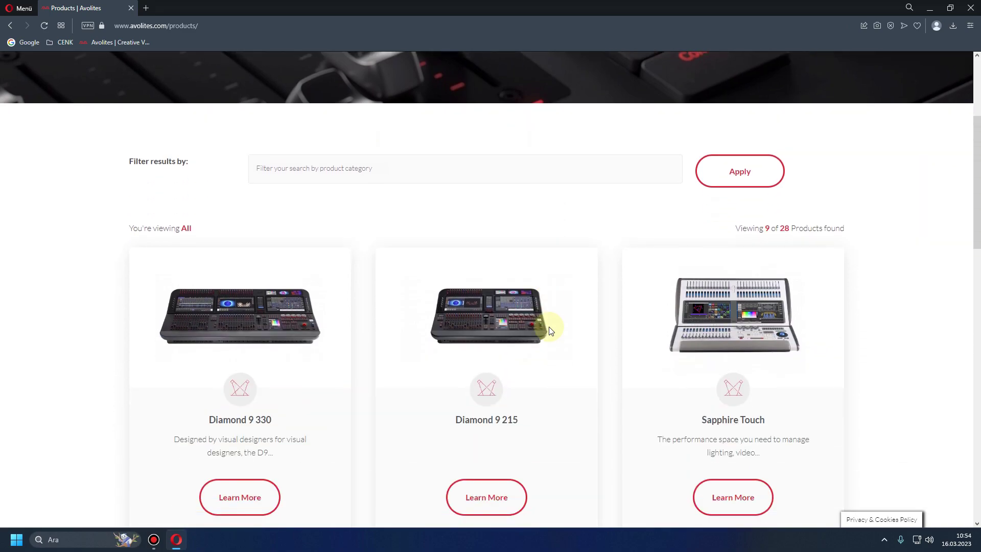
Browse the product catalogue through its second page and examine the AvoKey products there
scroll(549, 330, down, 7)
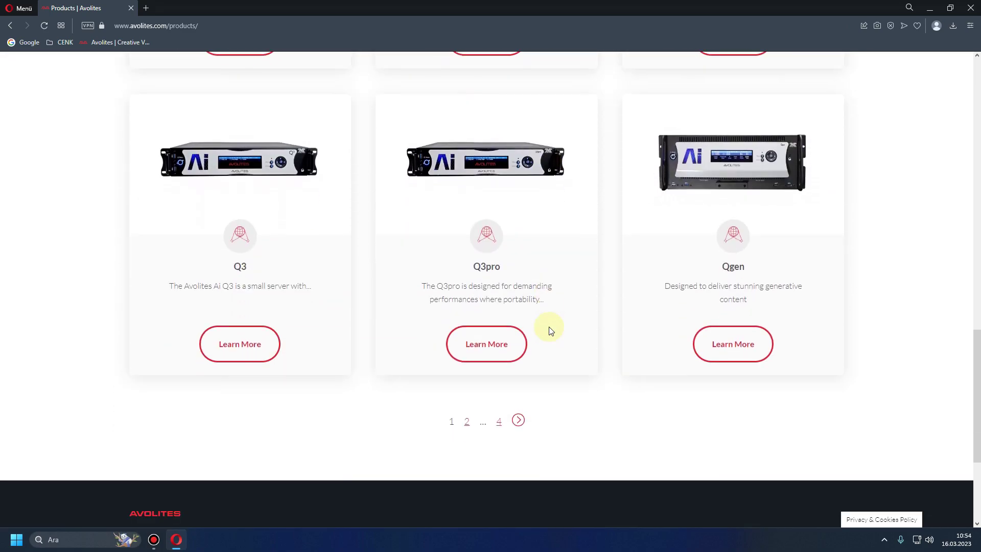
click(518, 267)
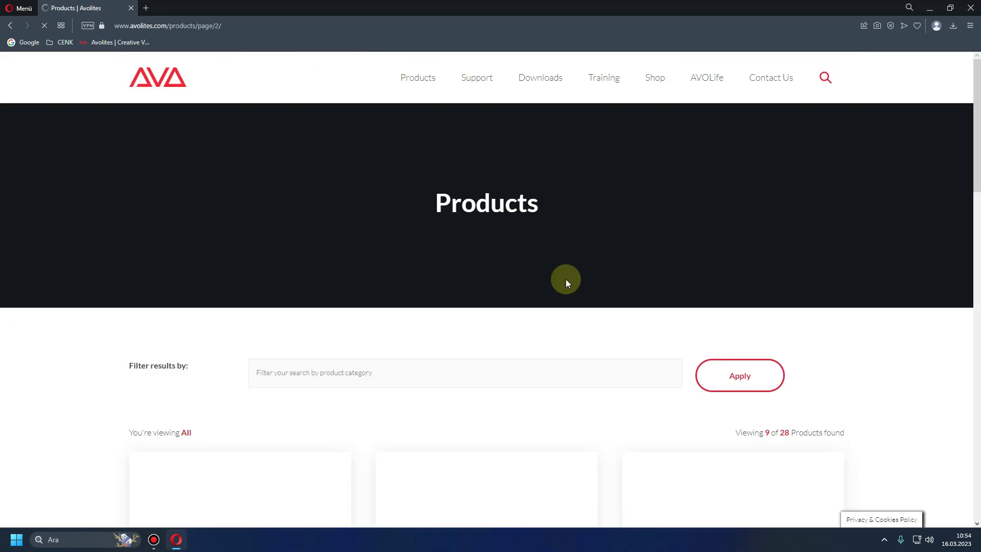
scroll(566, 280, down, 5)
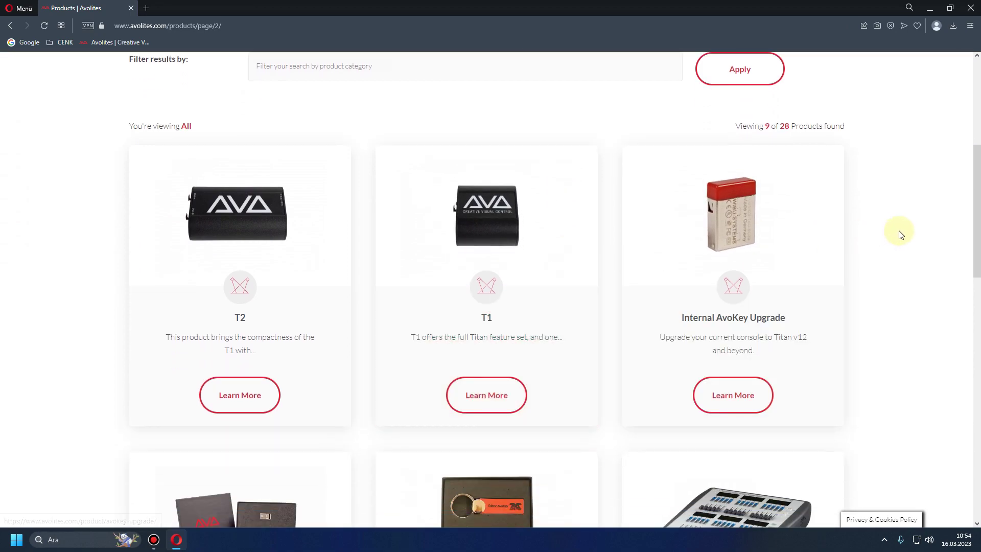
scroll(898, 231, down, 2)
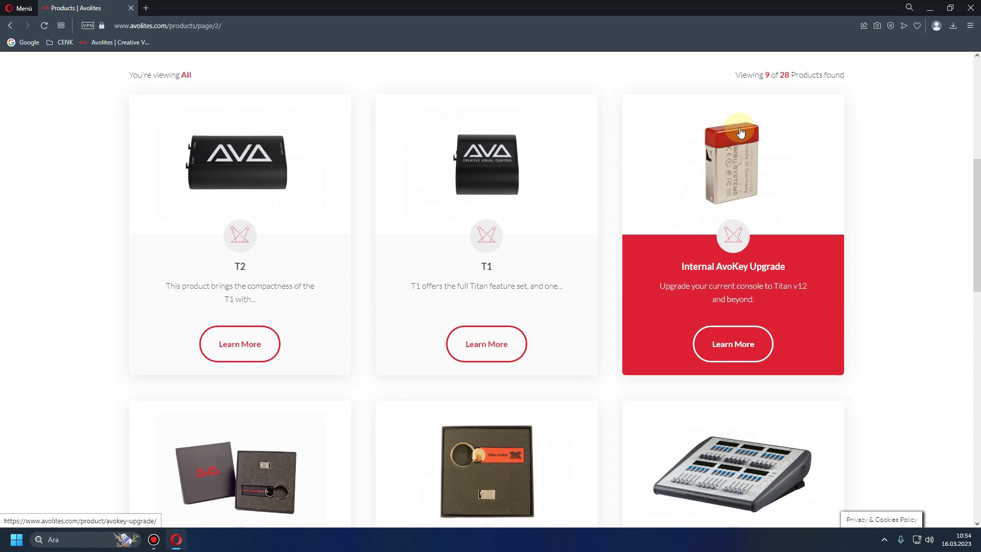
scroll(711, 178, down, 5)
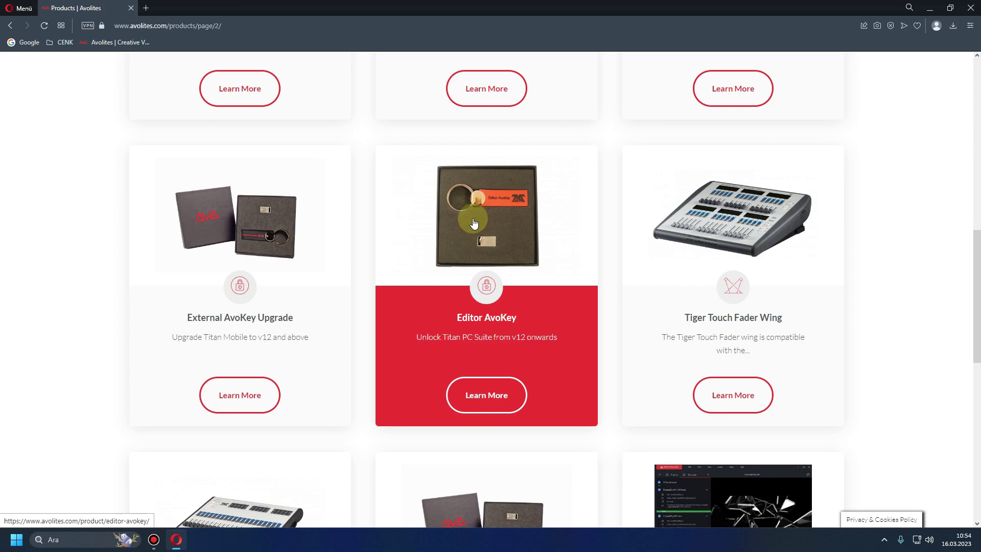
scroll(474, 222, down, 1)
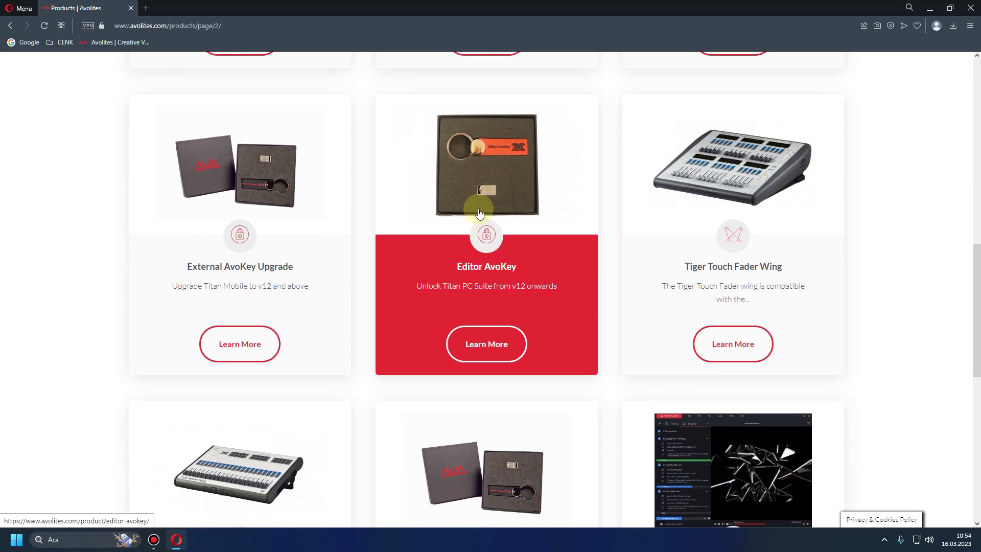
scroll(479, 213, down, 2)
scroll(480, 213, up, 3)
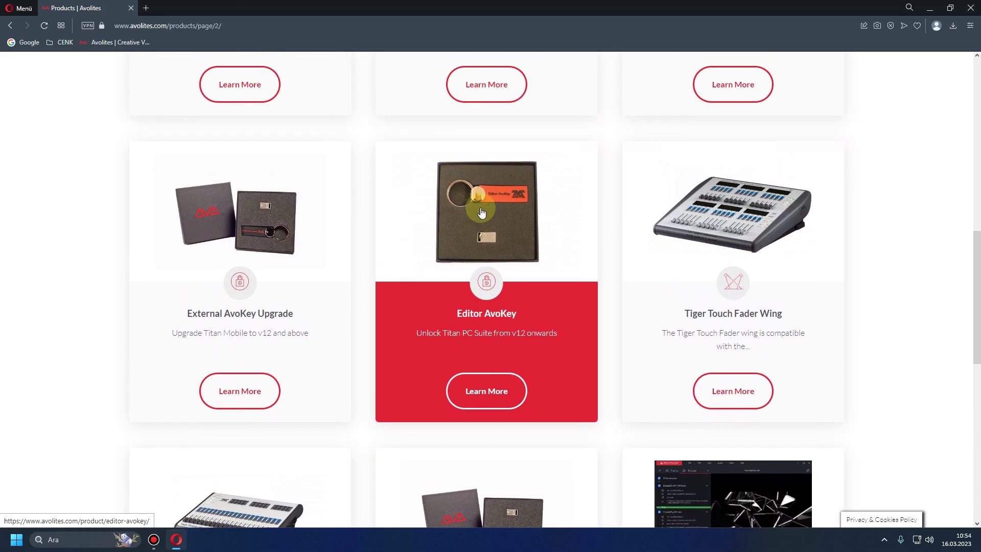
scroll(481, 212, up, 4)
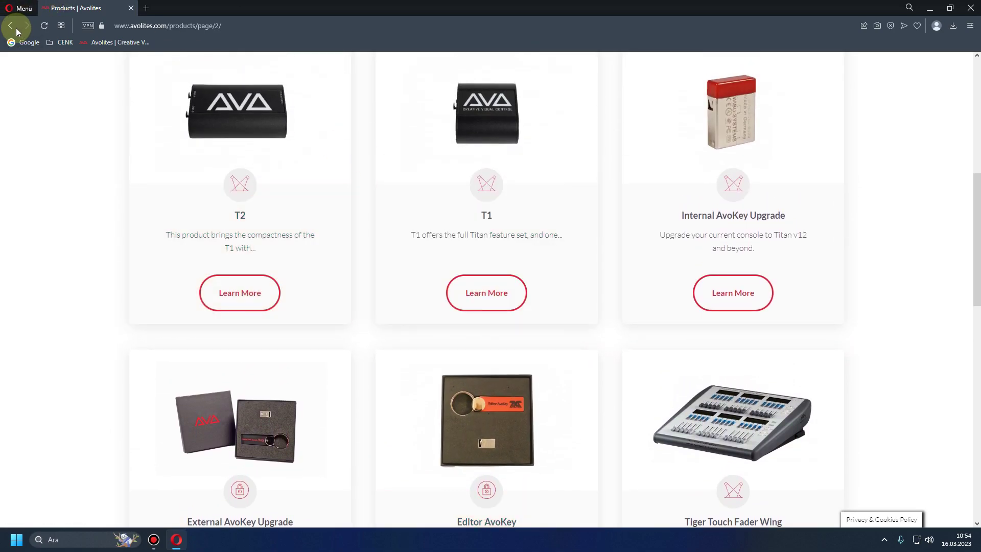
Leave the product catalogue, go to the console downloads and open the Titan PC Suite download page
click(17, 31)
scroll(432, 267, up, 12)
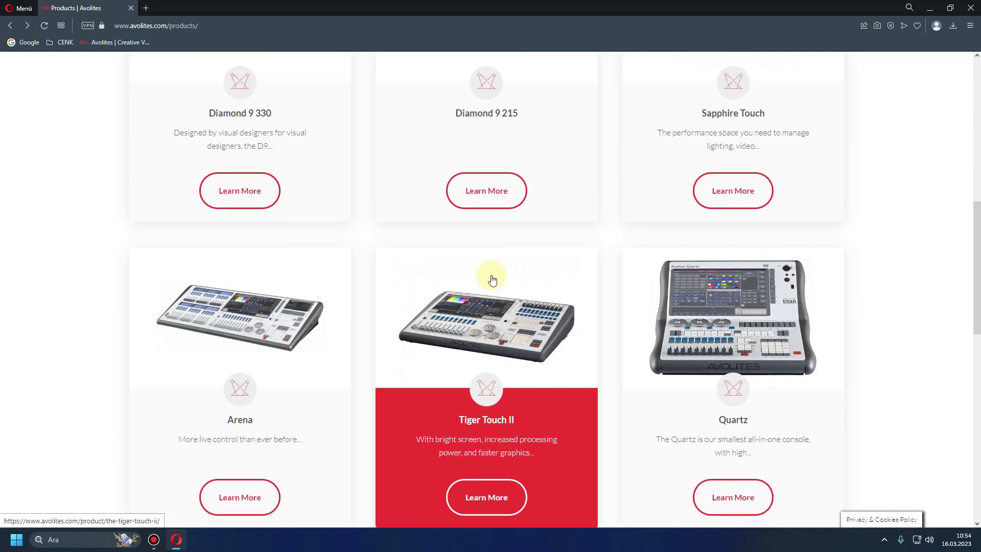
scroll(492, 279, up, 8)
click(17, 28)
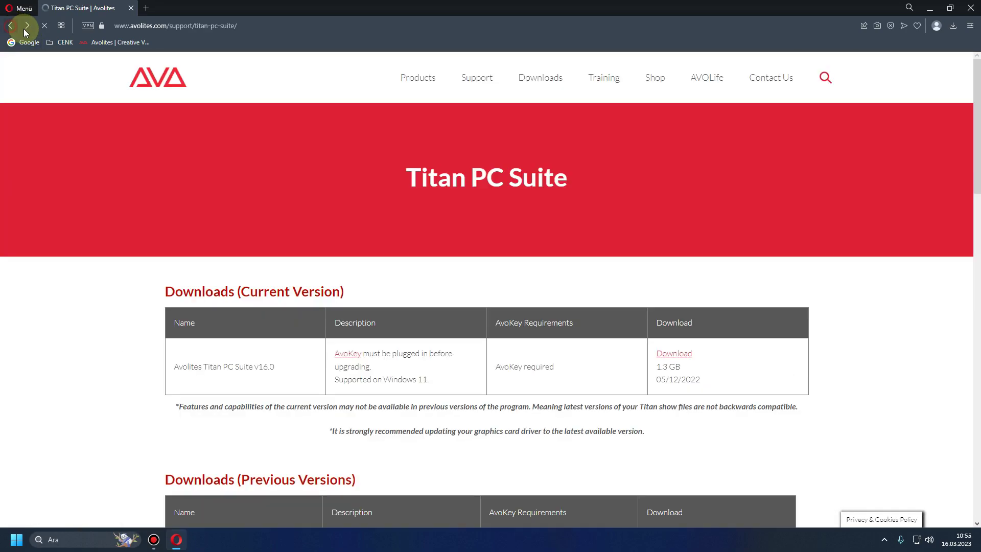
click(552, 85)
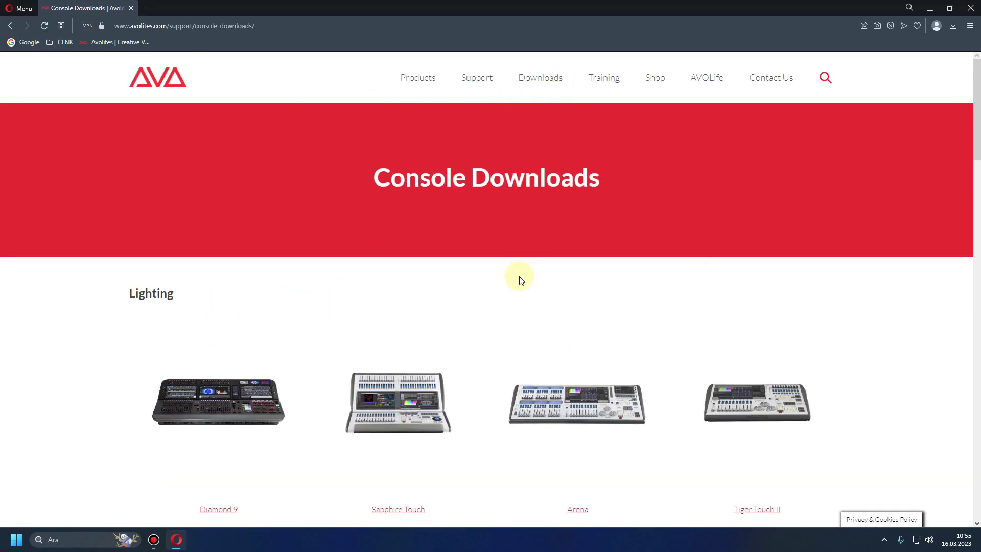
scroll(520, 279, down, 10)
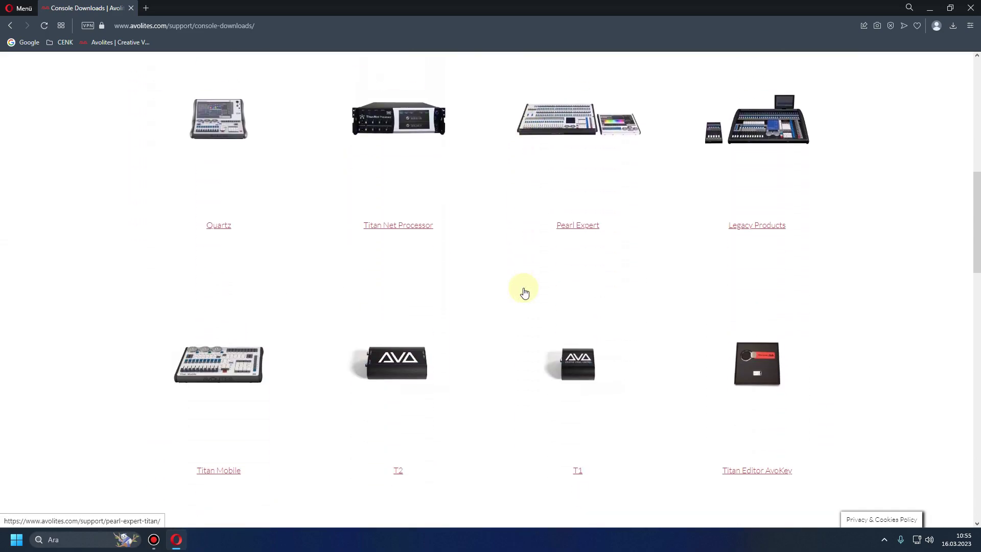
scroll(524, 292, down, 4)
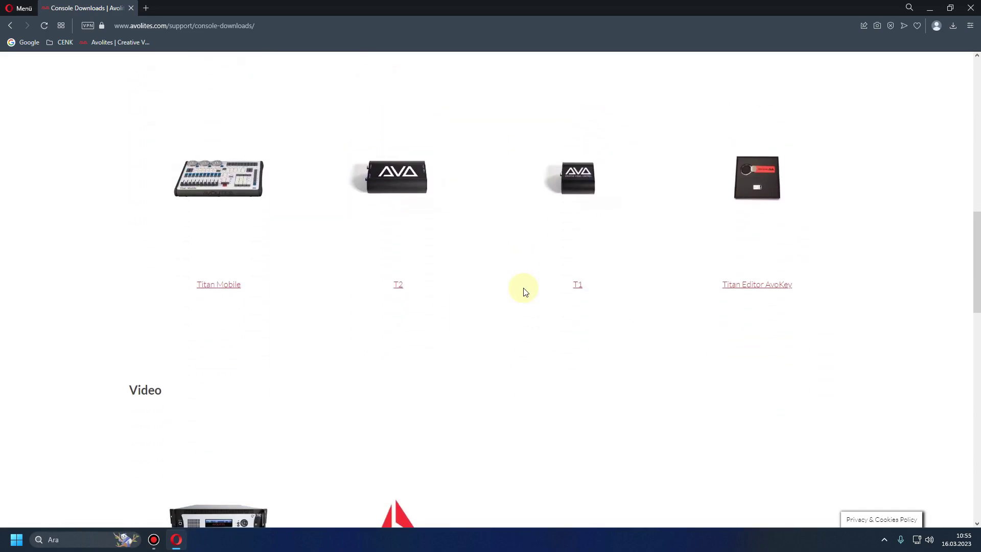
click(583, 189)
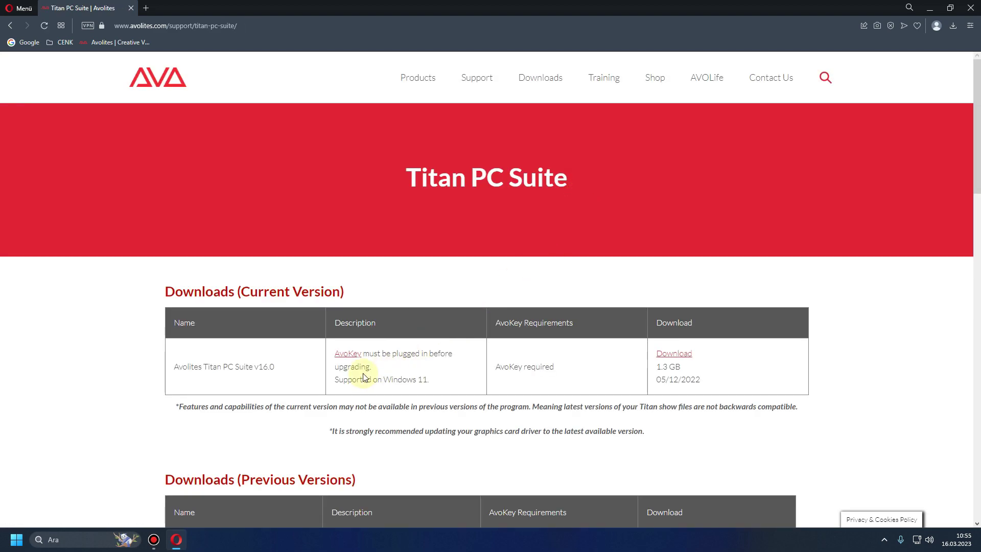
Review the AvoKey requirements of the previous versions and request the download of Avolites Titan PC Suite v12.0
scroll(576, 467, down, 10)
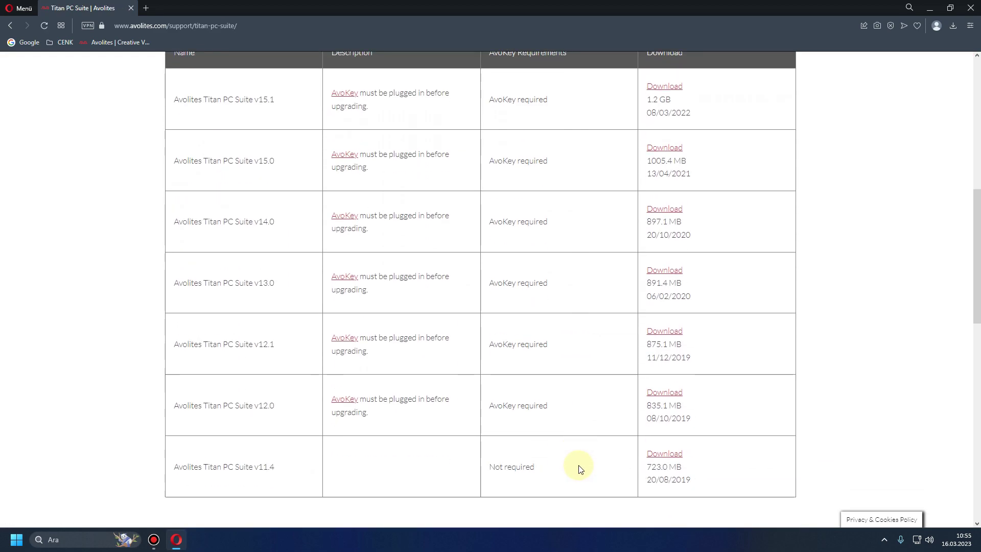
scroll(528, 346, up, 6)
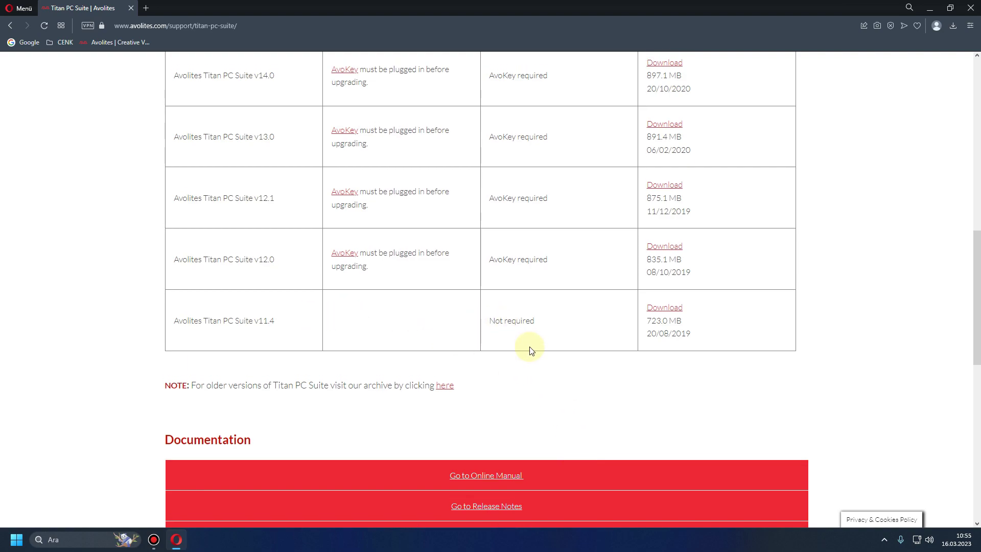
scroll(534, 350, down, 8)
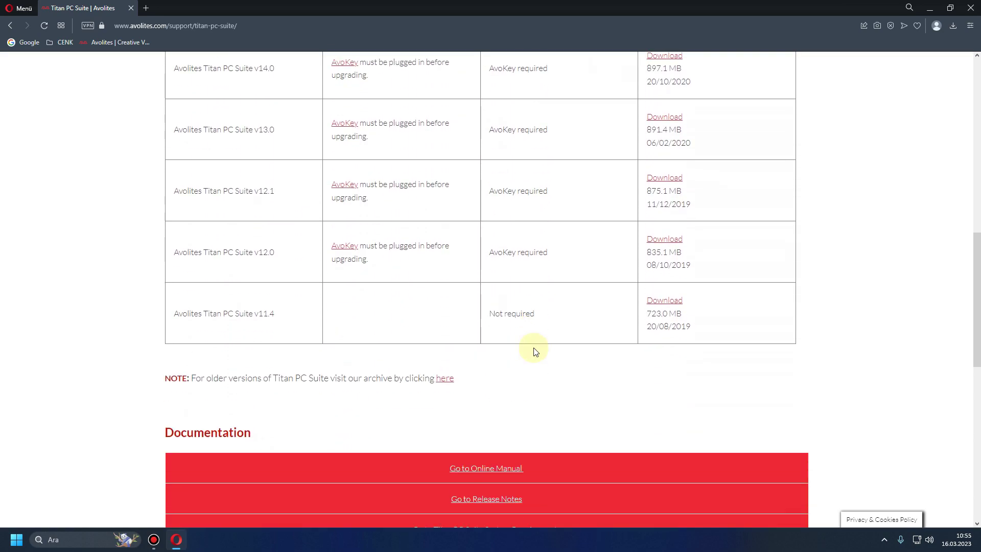
click(668, 239)
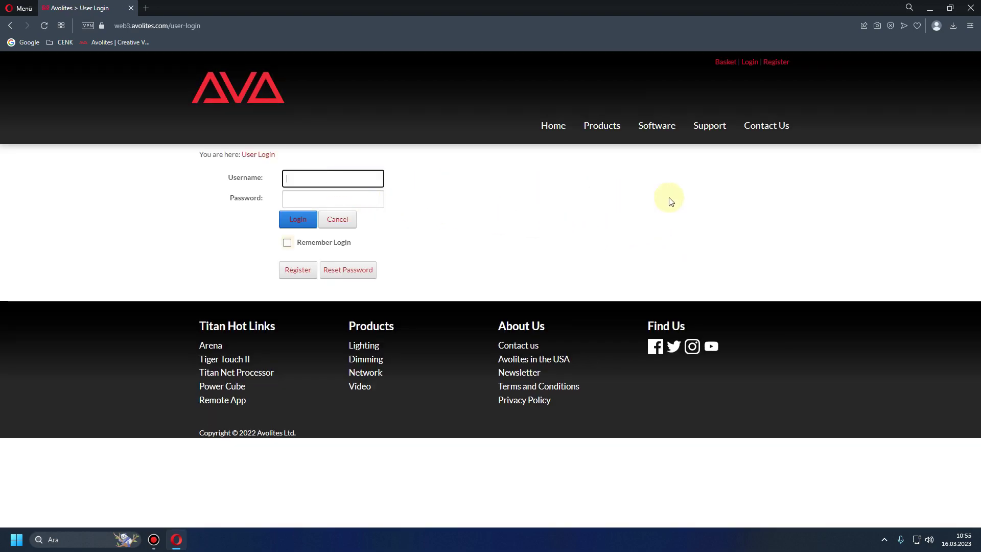
Log in to the Avolites site with the account username and password
text(cenkonline)
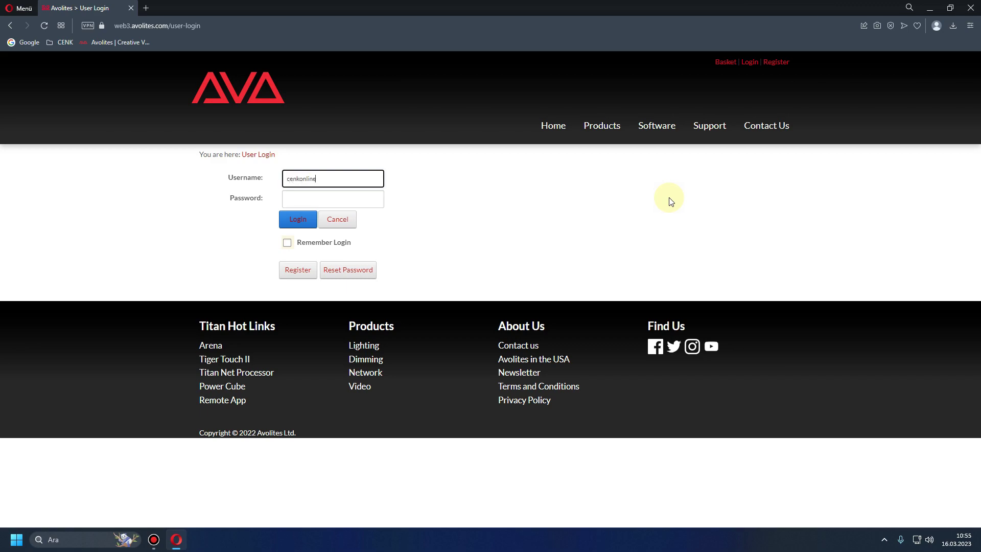
key(Tab)
text(********)
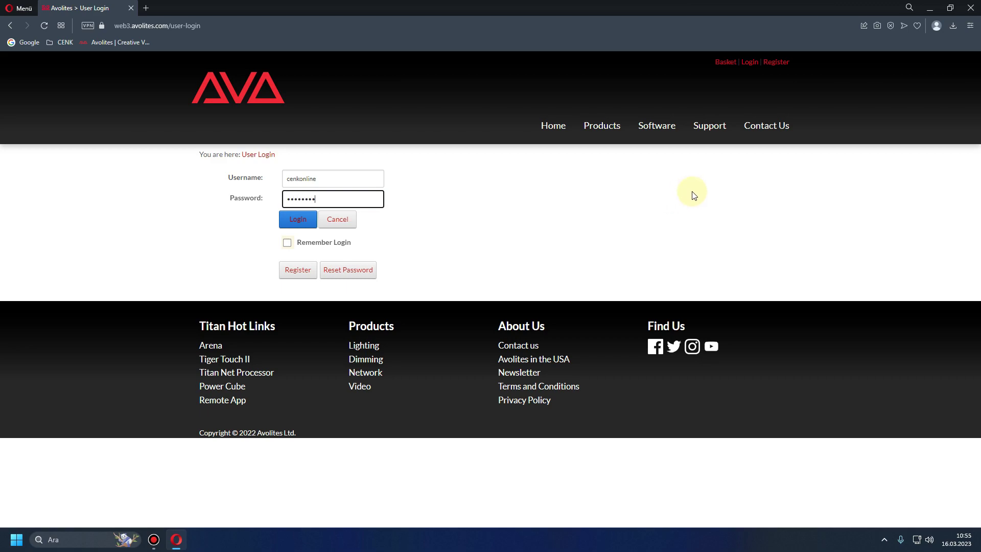
click(302, 222)
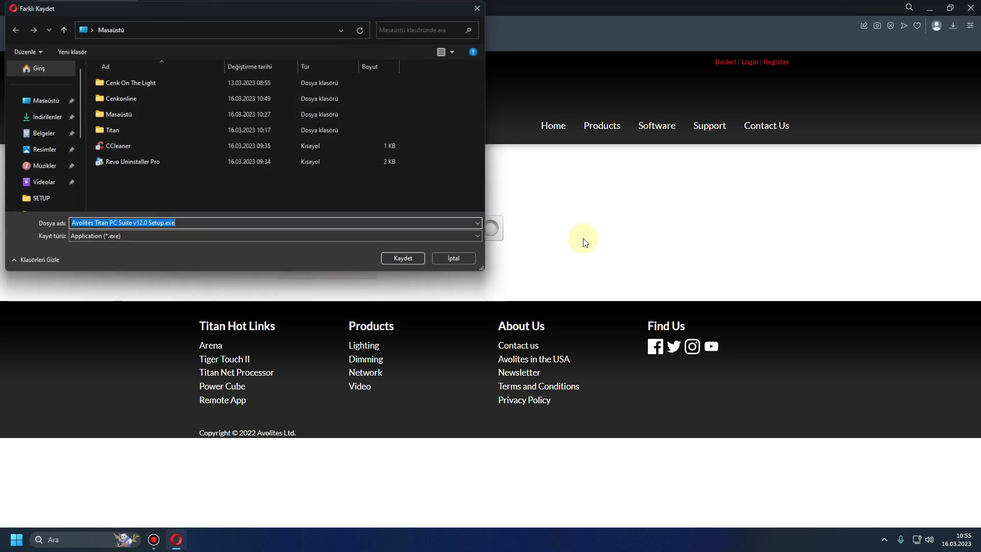
Save Avolites Titan PC Suite v12.0 Setup.exe to the desktop (Masaüstü) and place its icon beside the CCleaner shortcut
click(57, 101)
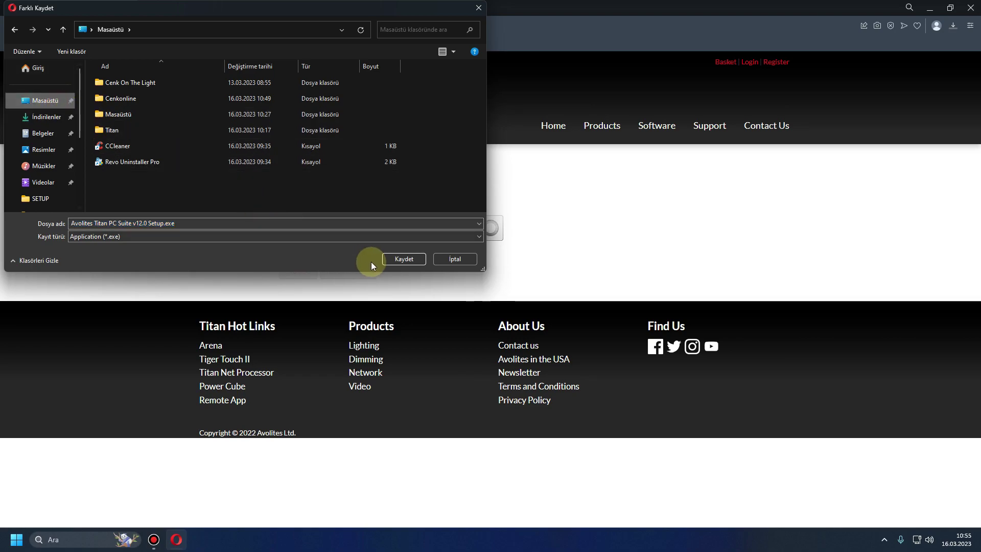
click(397, 259)
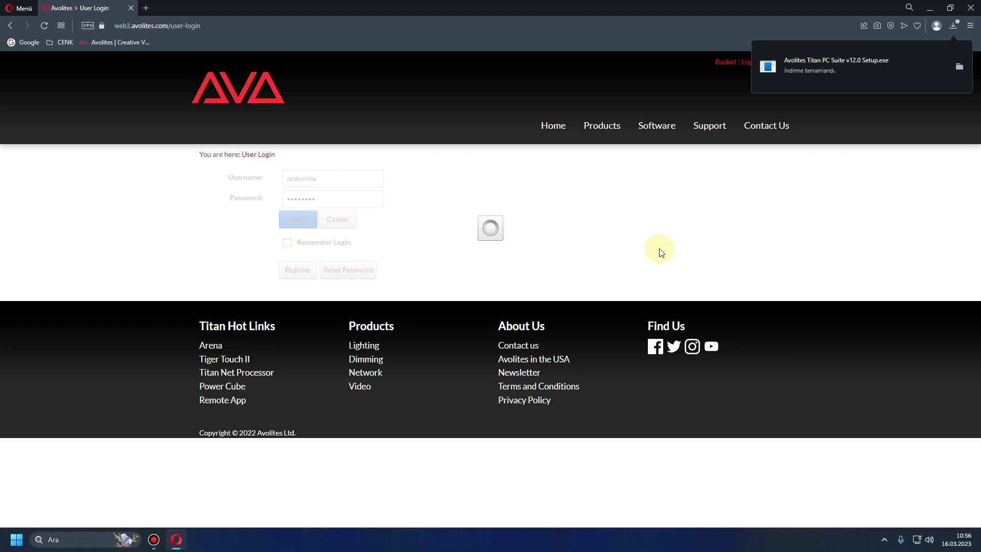
click(928, 8)
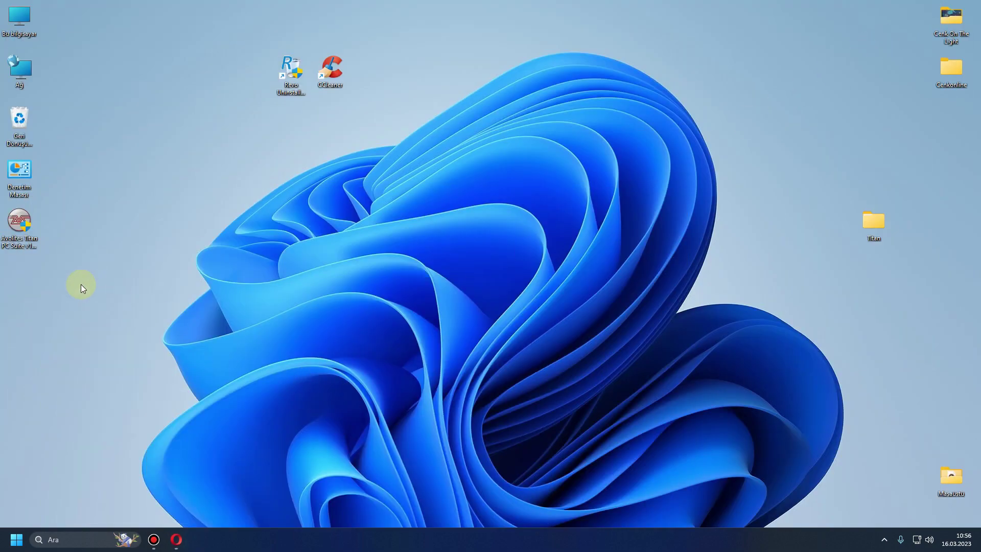
drag(19, 222, 413, 99)
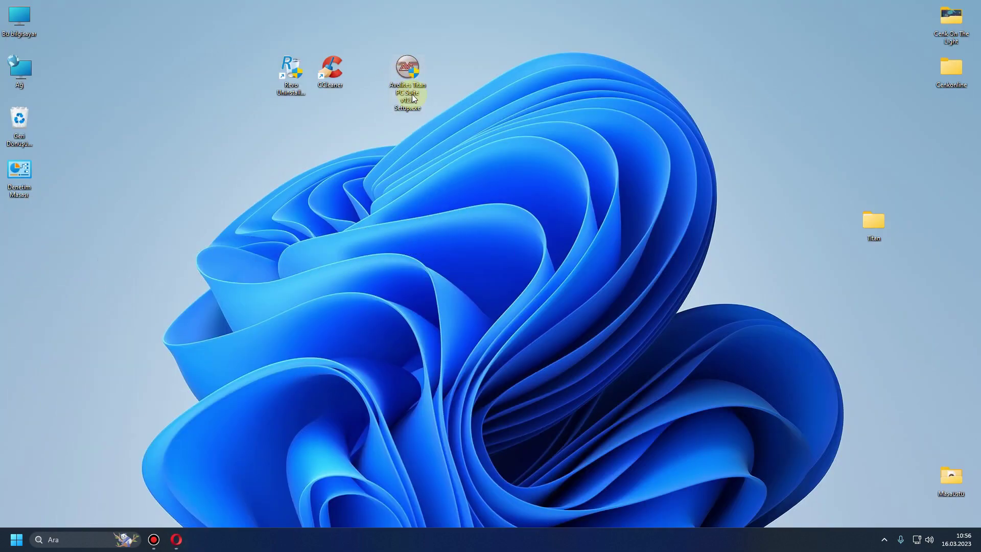
Install Avolites Titan PC Suite 12.0 with Titan Mobile, Titan Simulator and Titan Go, accepting the license agreement, and complete the setup wizard
double_click(412, 69)
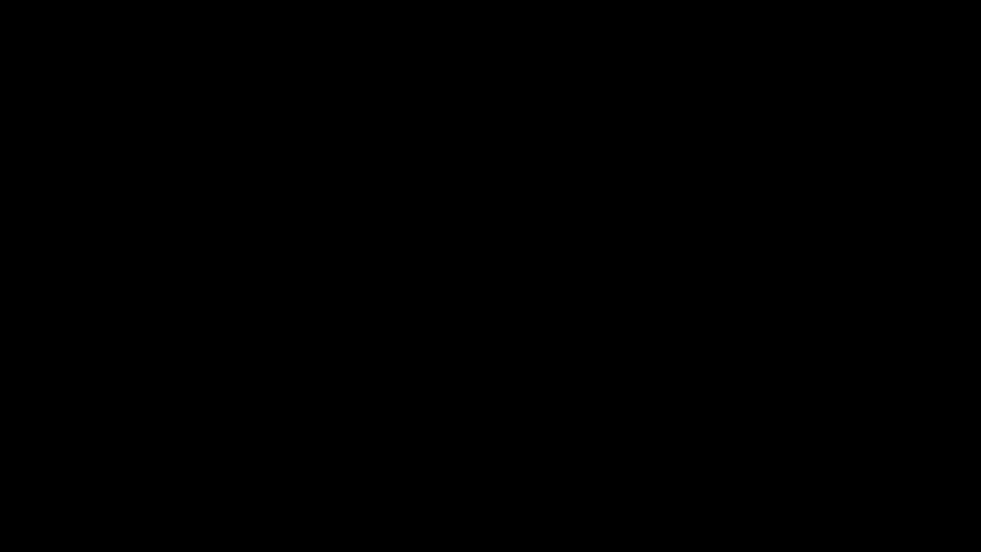
click(464, 357)
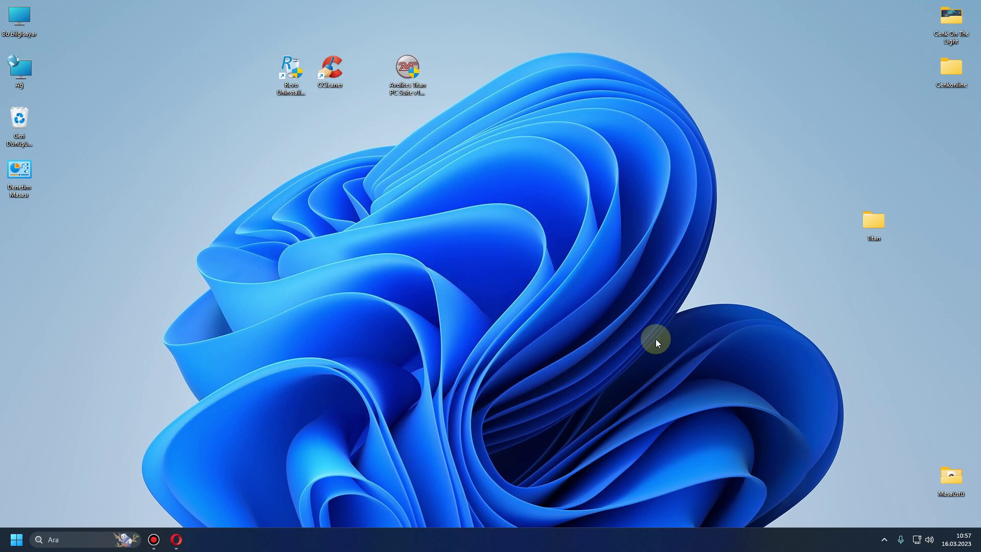
click(535, 350)
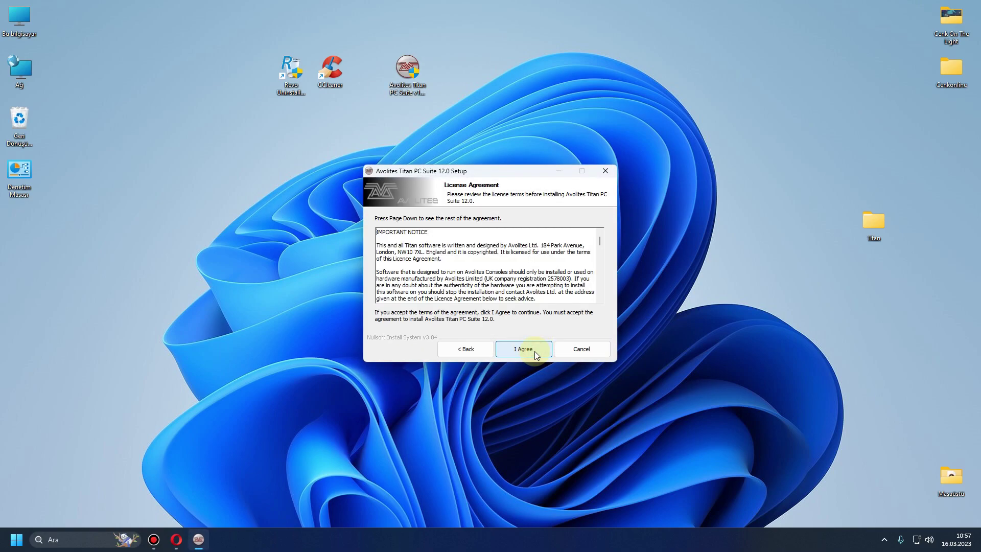
click(534, 350)
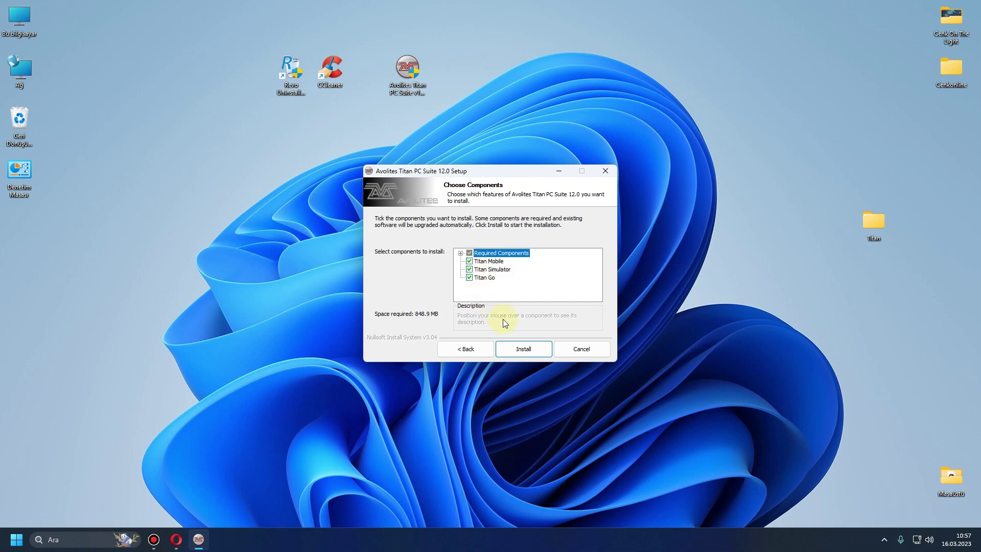
click(518, 350)
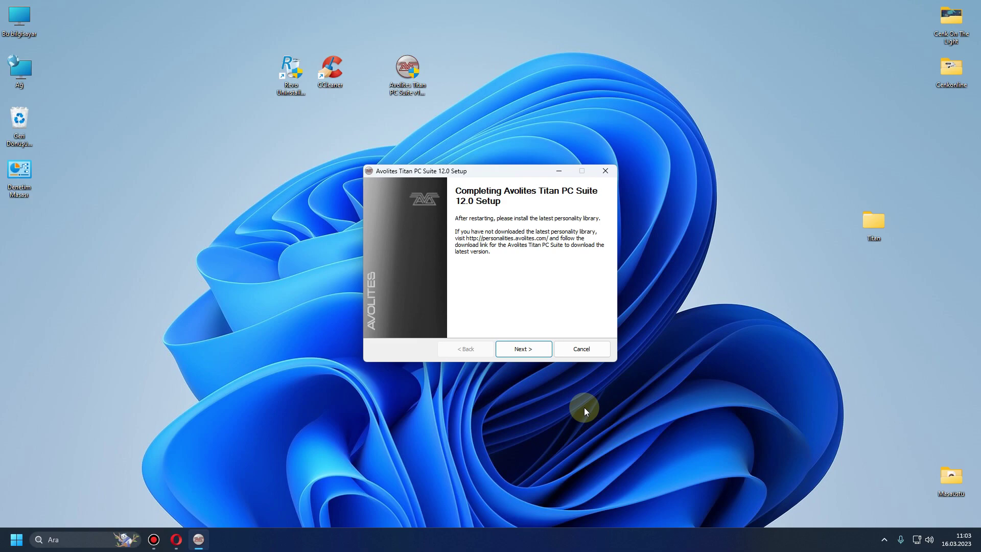
click(526, 350)
click(462, 257)
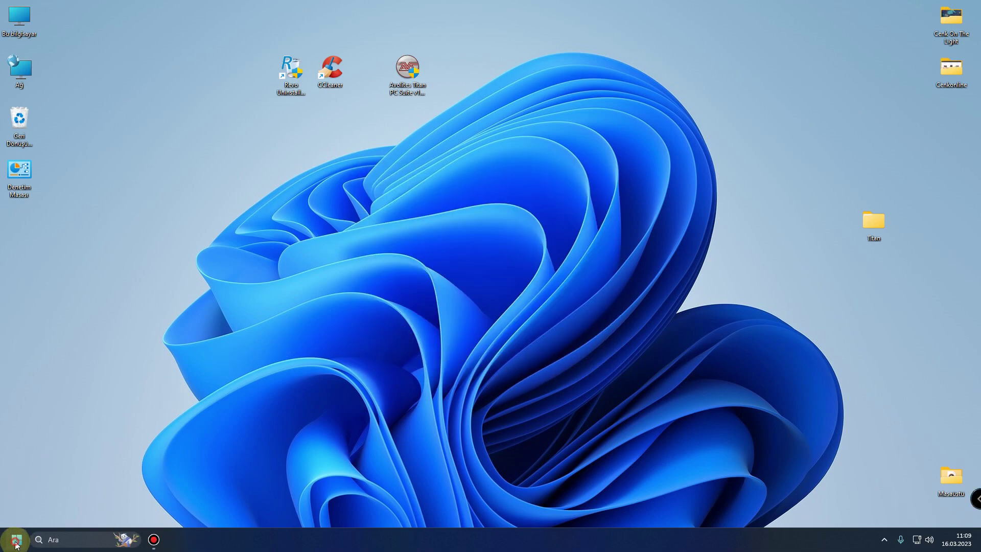
Search the installed applications for Titan Simulator and open its file location
click(16, 539)
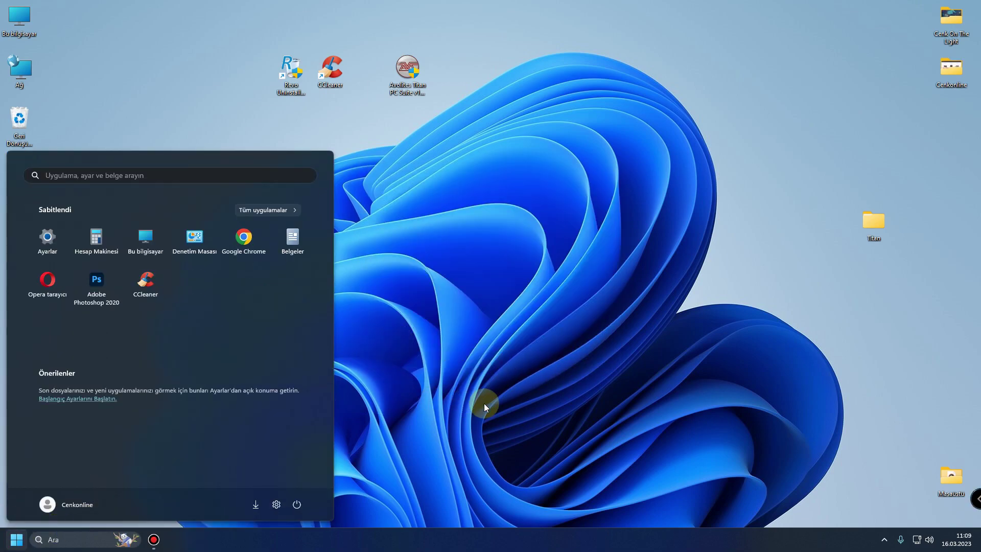
text(titan Go)
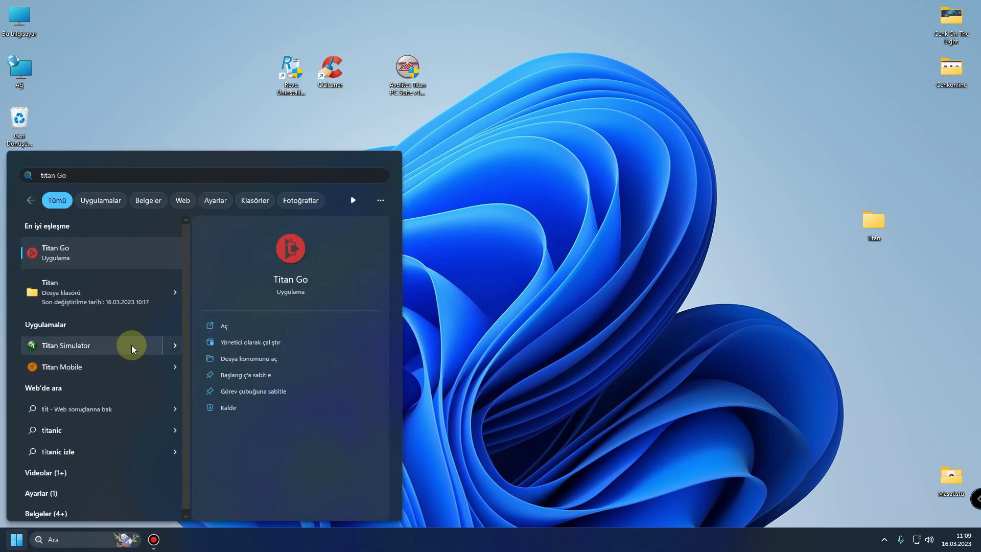
click(176, 344)
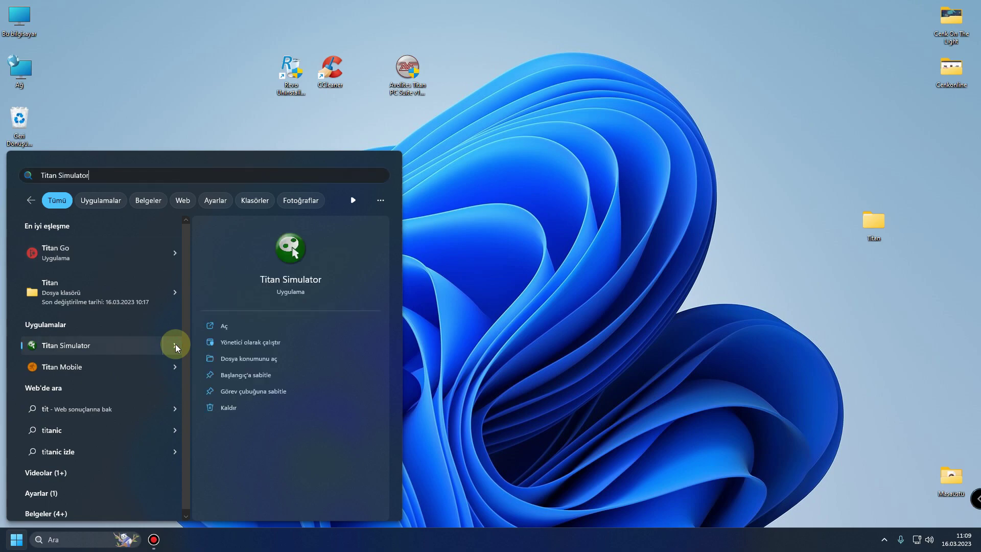
right_click(139, 348)
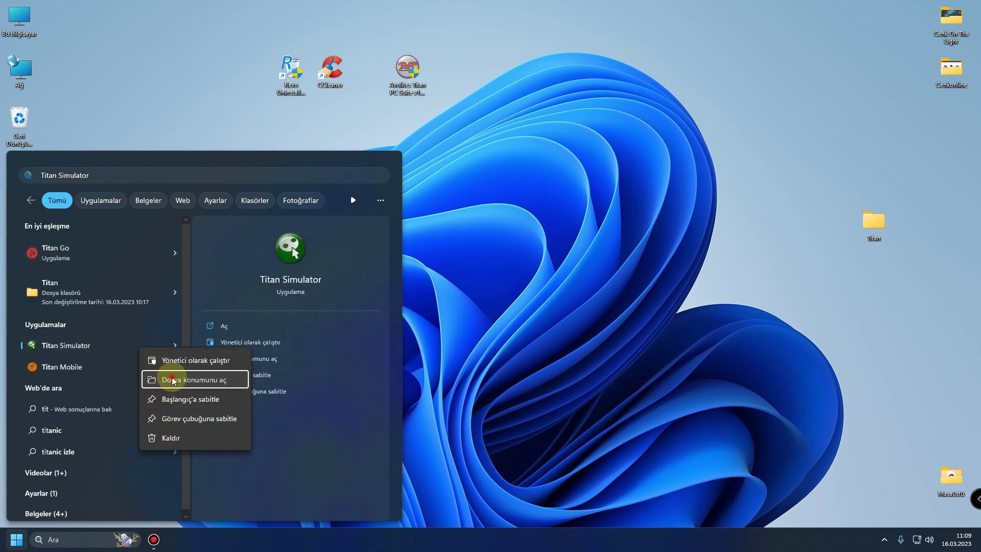
click(171, 378)
Create a desktop shortcut for Titan Simulator and place it beside the Avolites Titan PC Suite setup icon
right_click(348, 242)
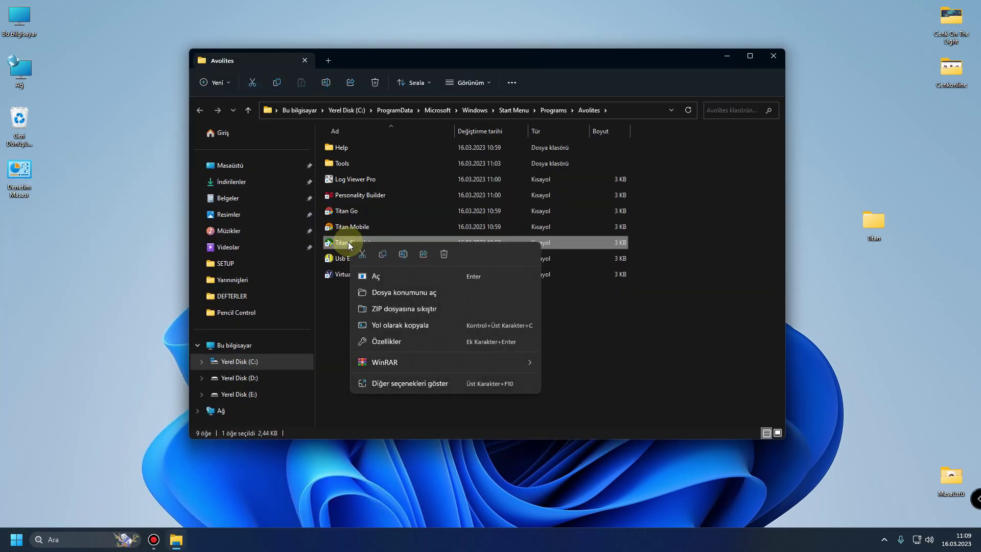
click(406, 385)
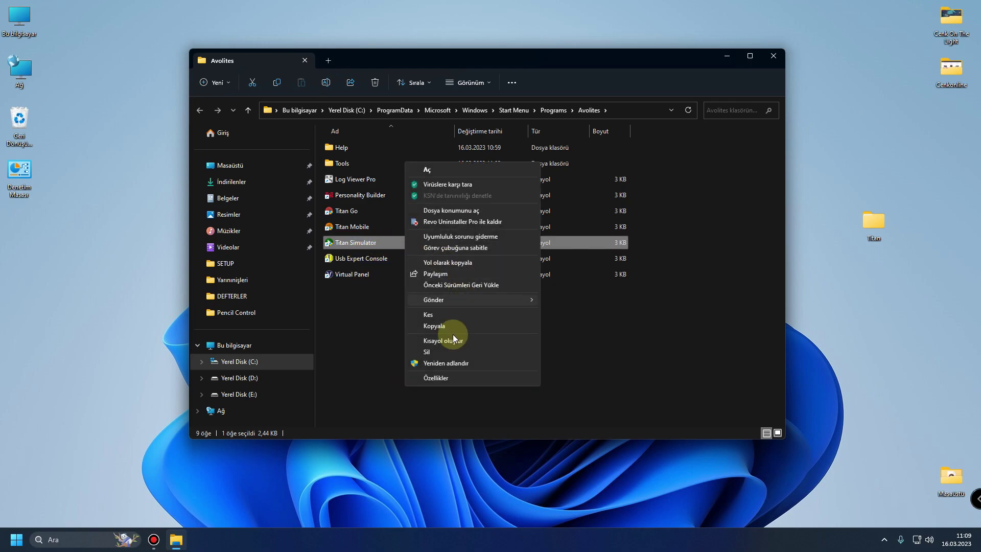
mouse_move(446, 299)
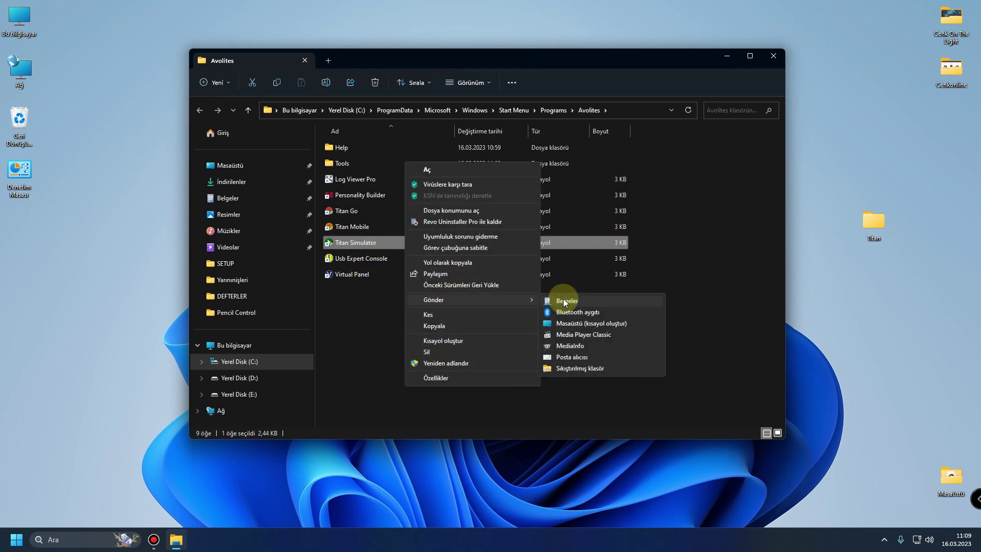
click(567, 324)
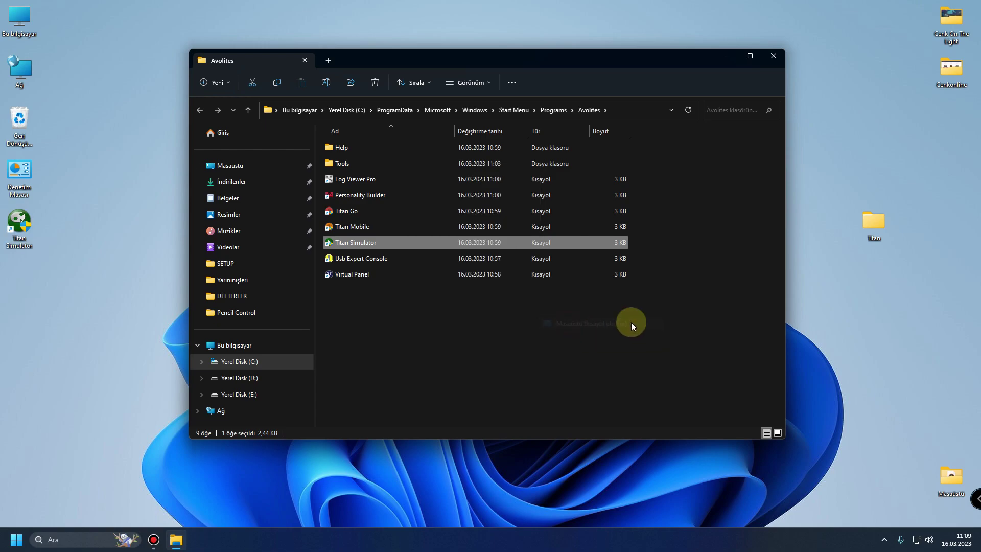
click(771, 55)
drag(19, 222, 490, 77)
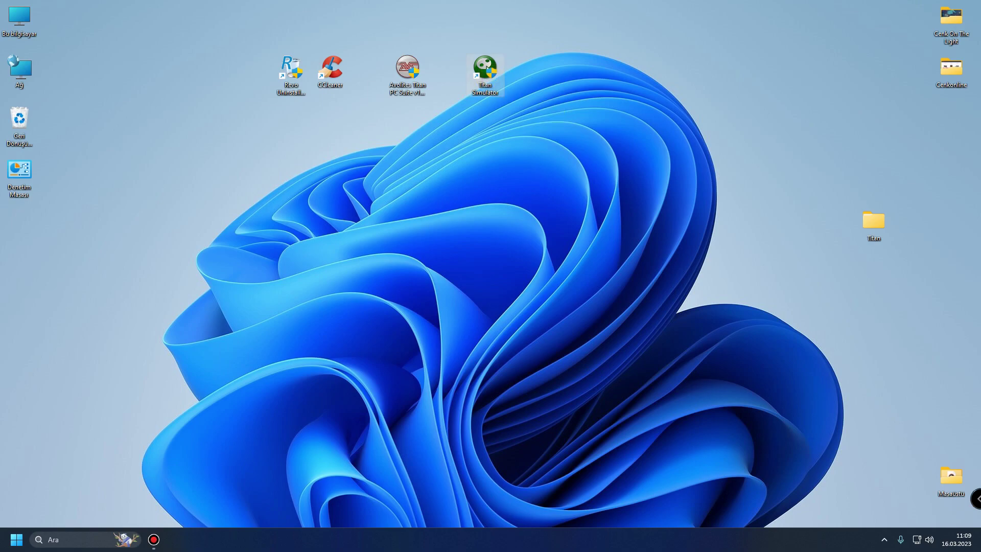
Launch the Titan Go console from Titan Simulator and allow Titan Simulator through the Windows Defender firewall on public networks
double_click(484, 72)
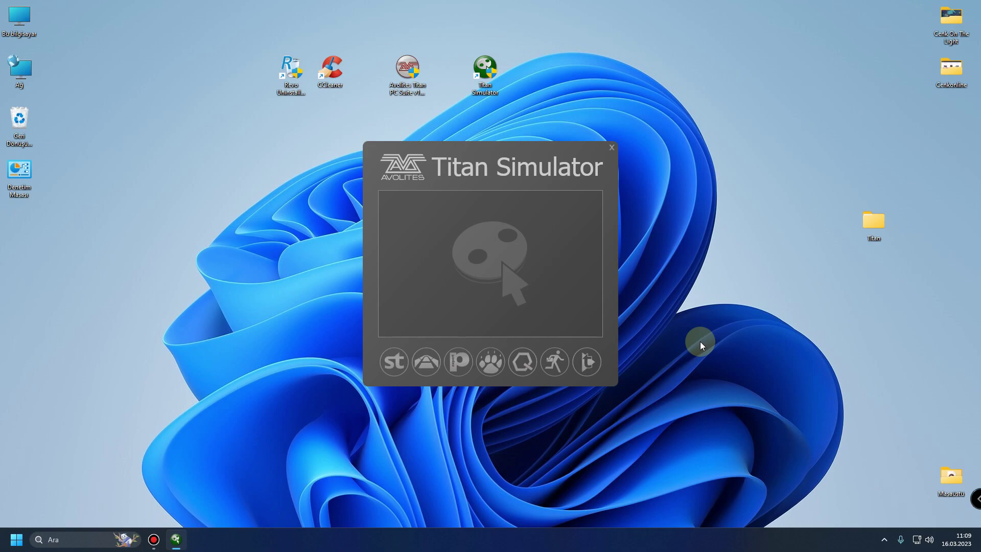
click(596, 364)
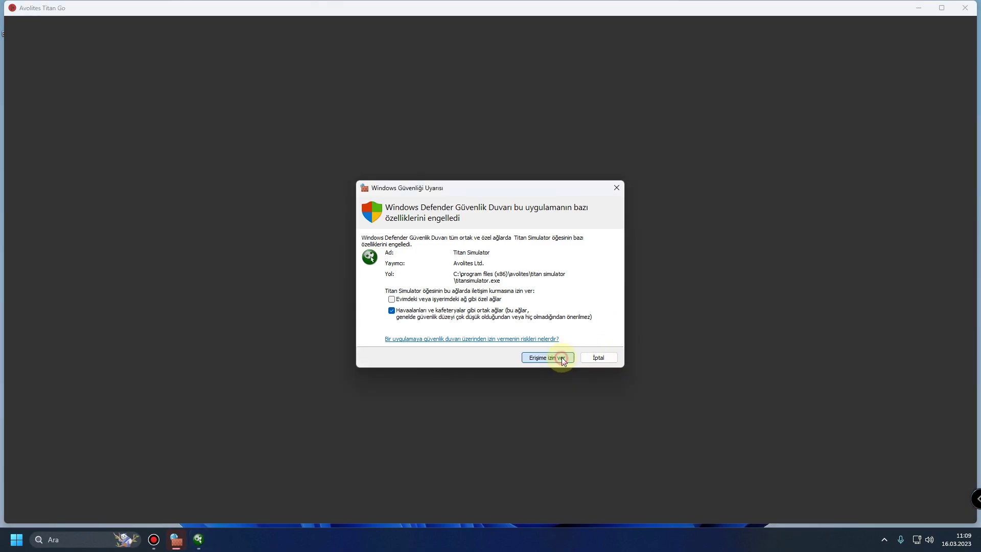
click(562, 357)
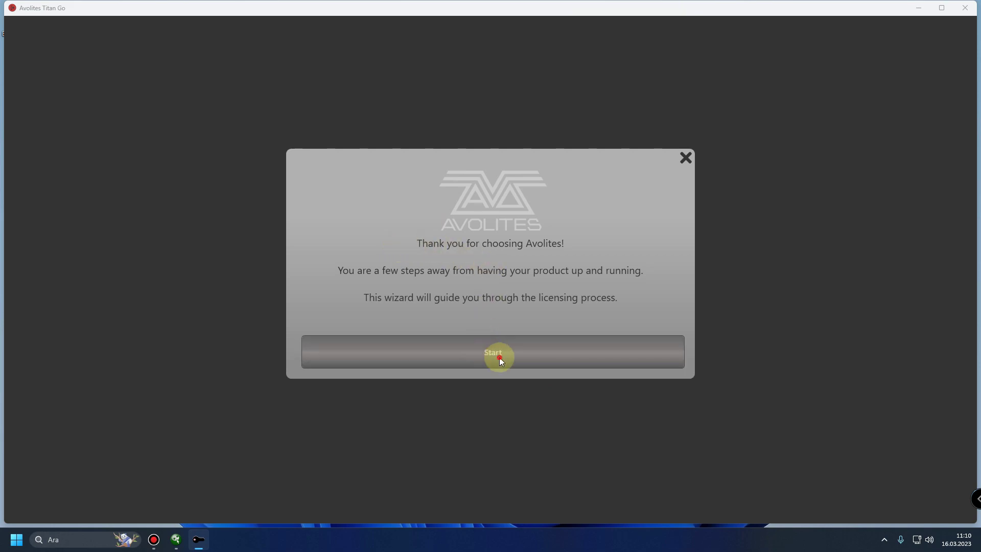
Start the Avolites licensing wizard to check the AvoKey requirement, and shut down the console software
click(524, 352)
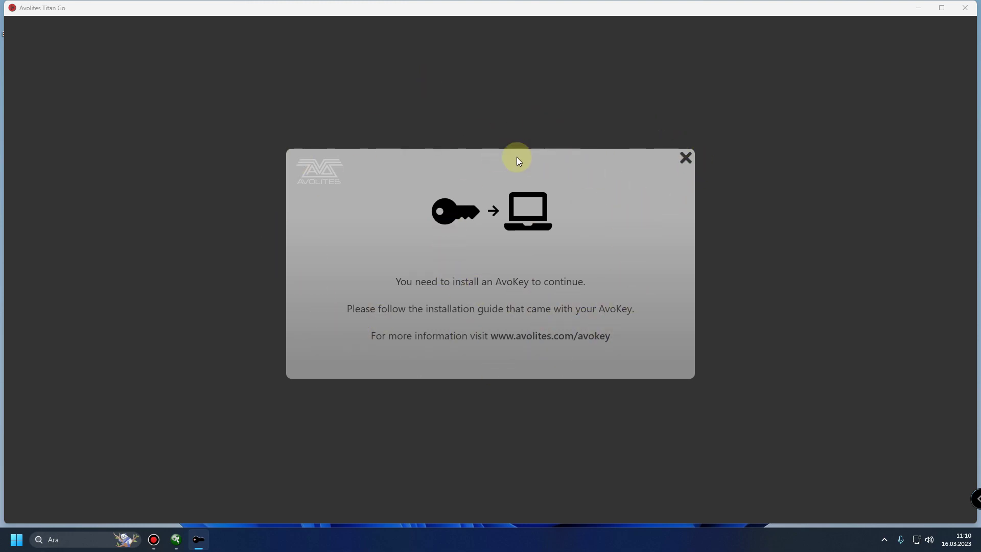
click(959, 15)
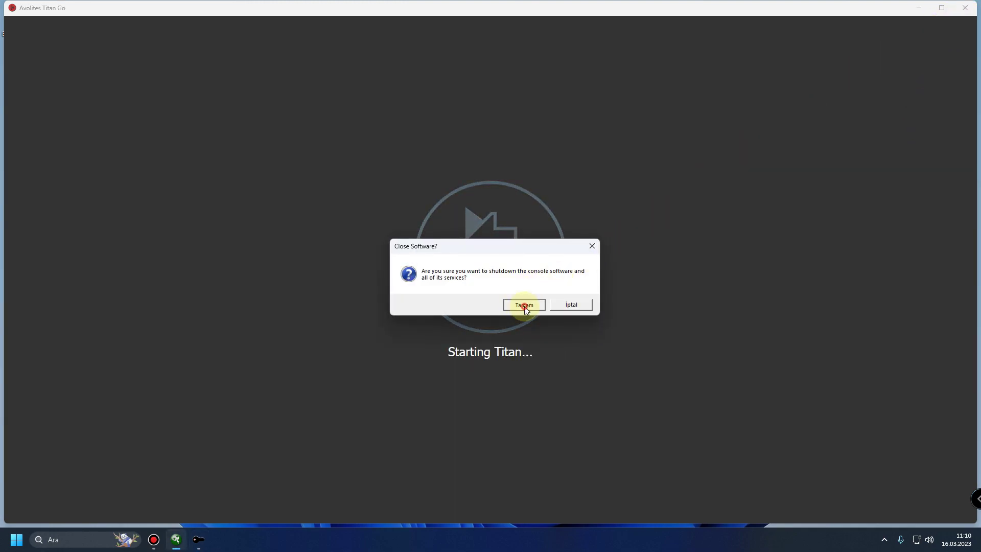
click(525, 305)
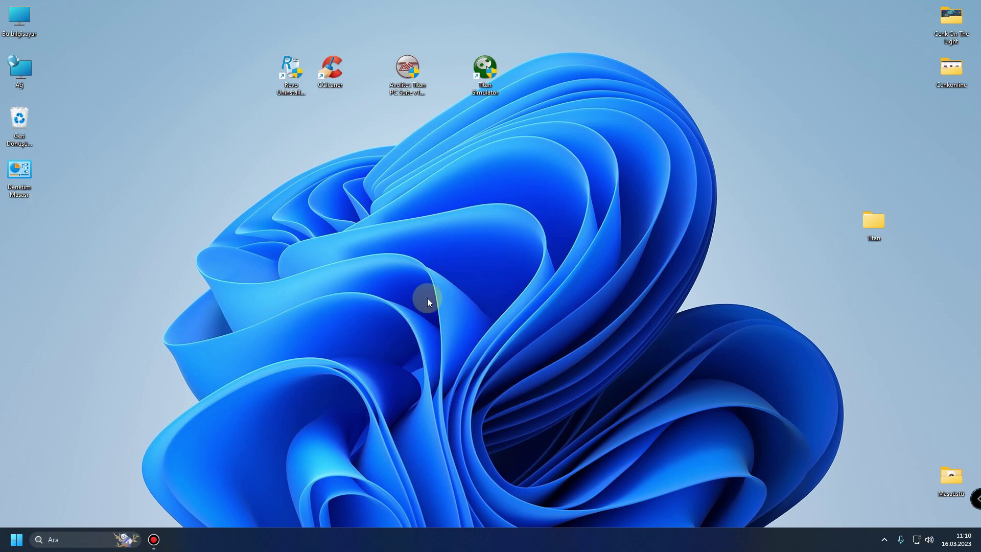
Run Titan Go from Titan Simulator again, postponing the HealthCheck optimisations and allowing Titan Server firewall access, and shut the console software down
click(494, 67)
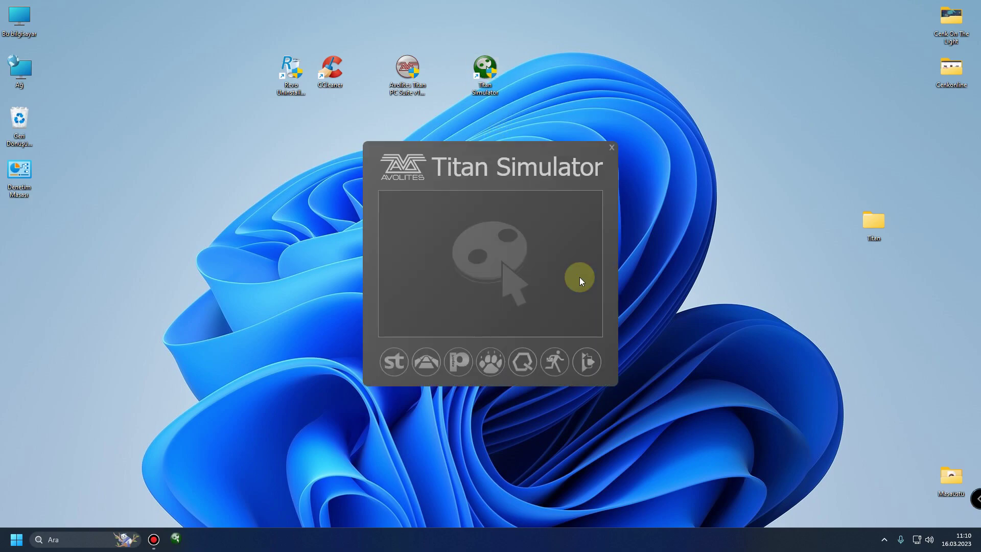
click(588, 359)
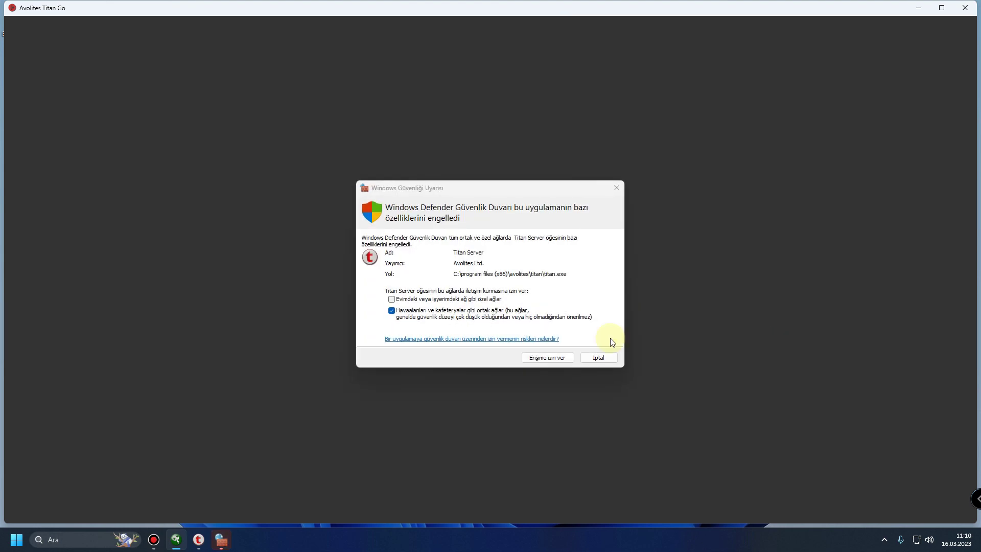
click(516, 372)
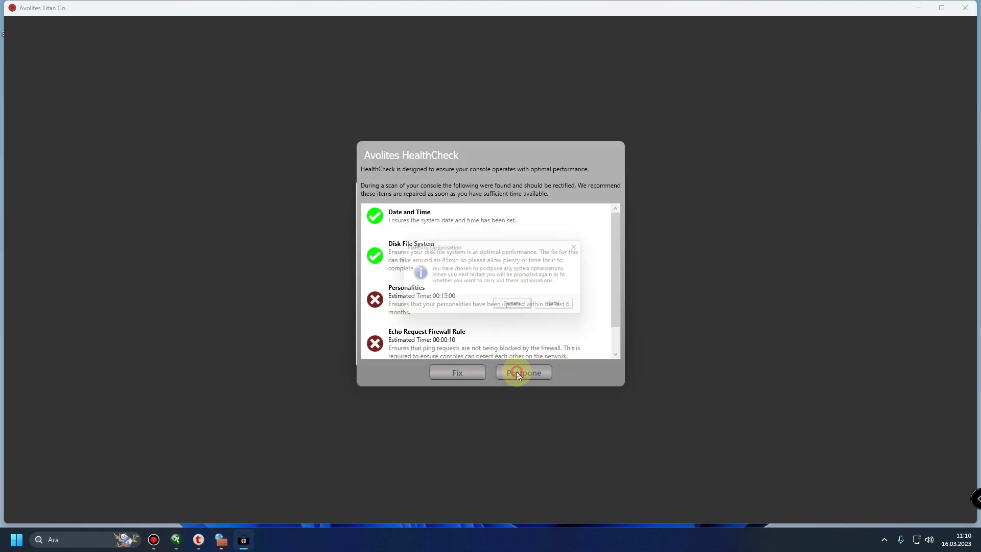
click(528, 306)
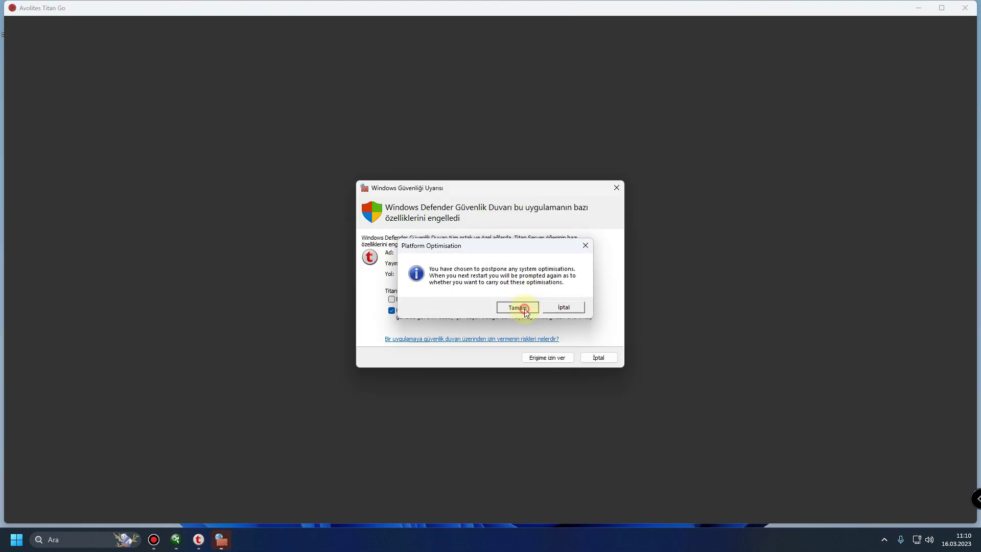
click(547, 357)
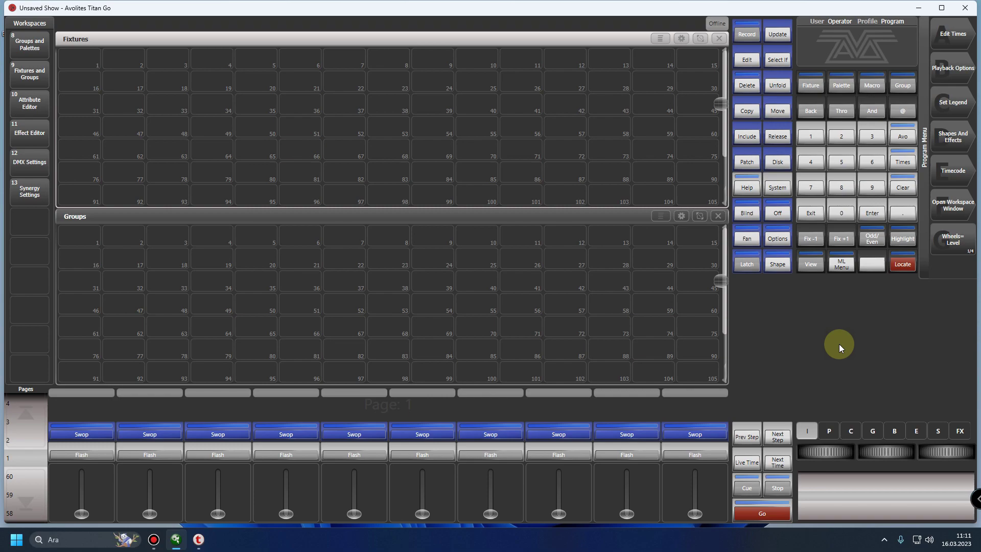
click(960, 11)
click(531, 302)
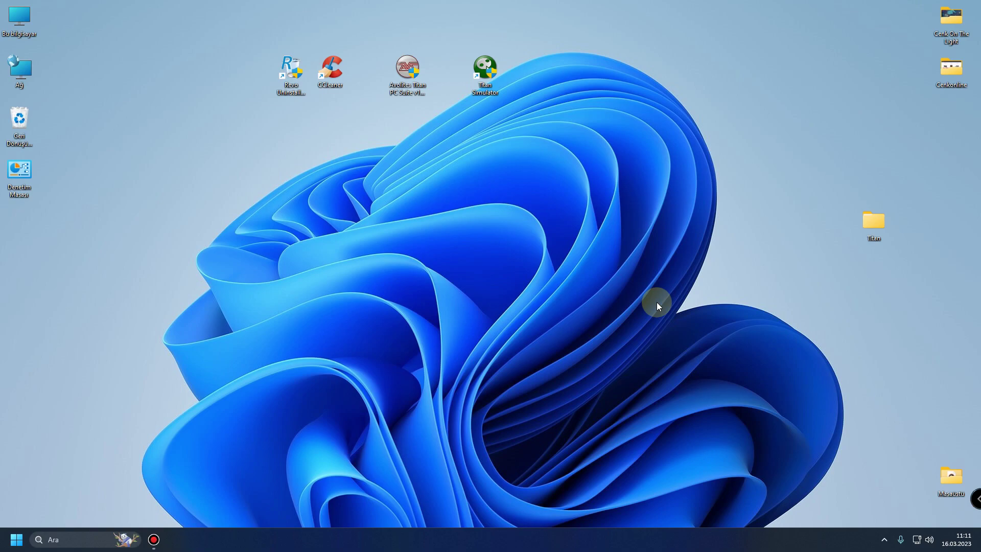
Look up Avolites Titan PC Suite 12.0 and its components in Programlar ve Özellikler of the Control Panel, and close the window
double_click(14, 179)
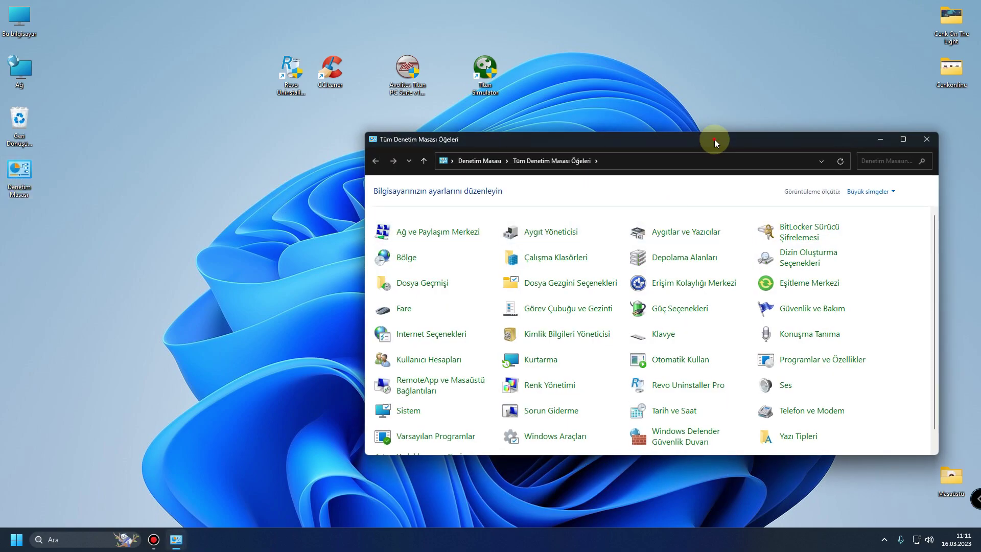
drag(714, 139, 531, 128)
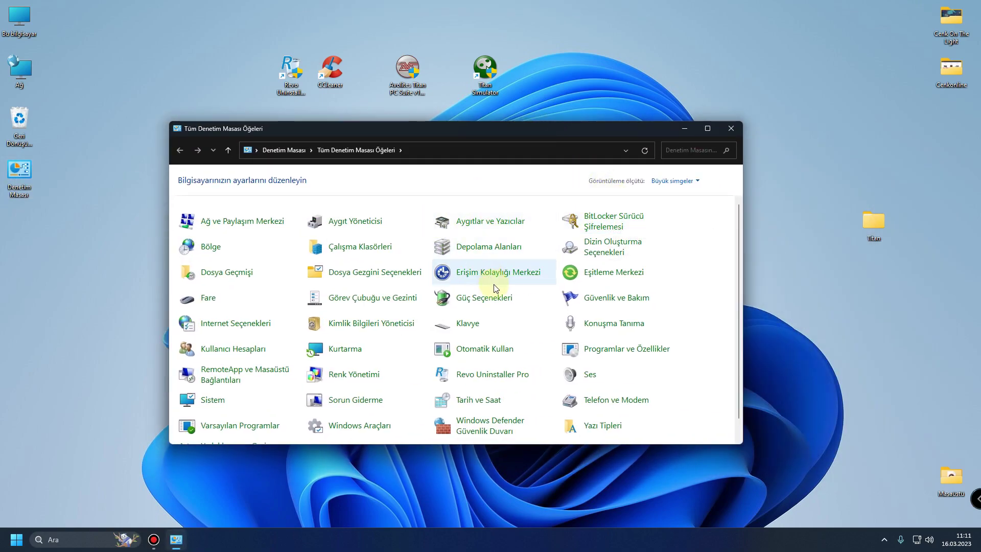
key(p)
click(609, 348)
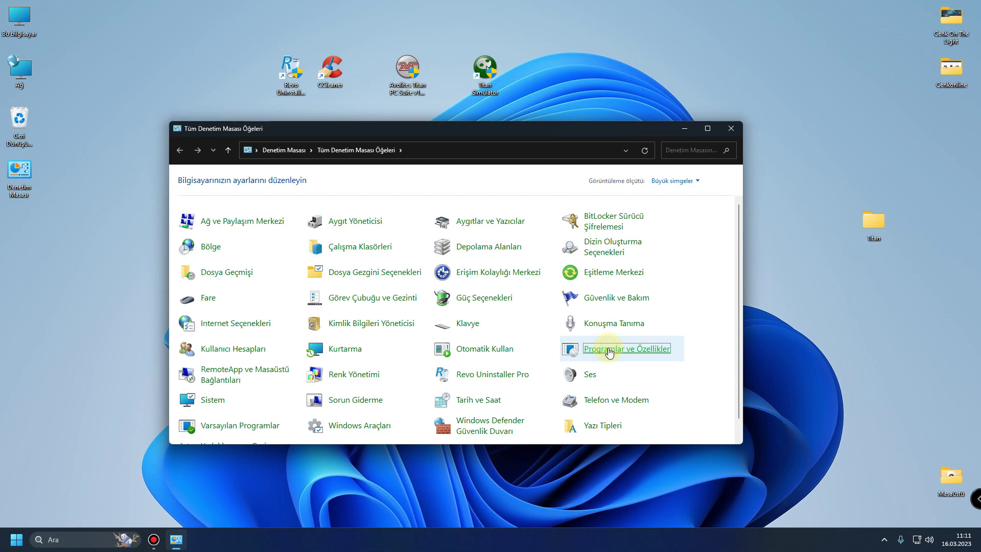
scroll(342, 313, down, 2)
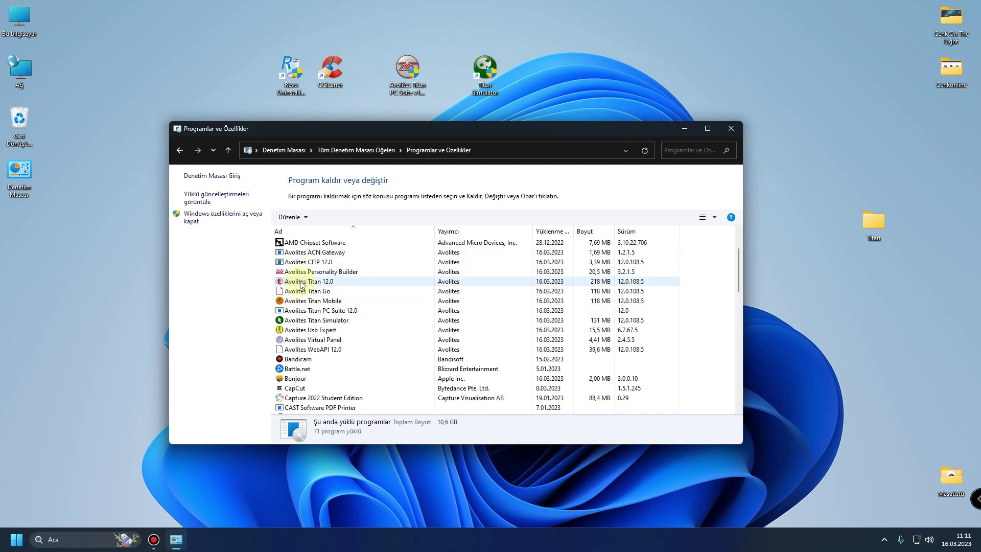
click(317, 310)
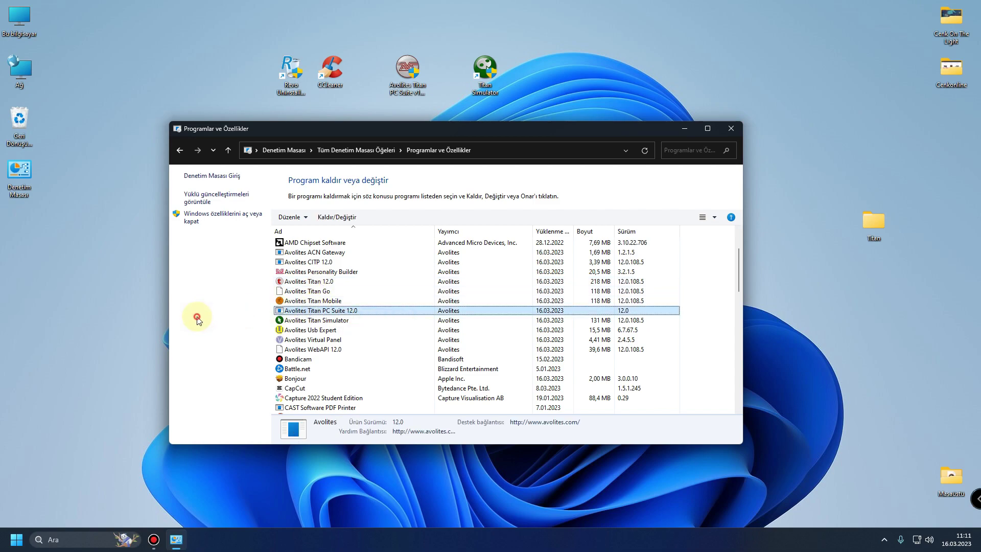
click(740, 130)
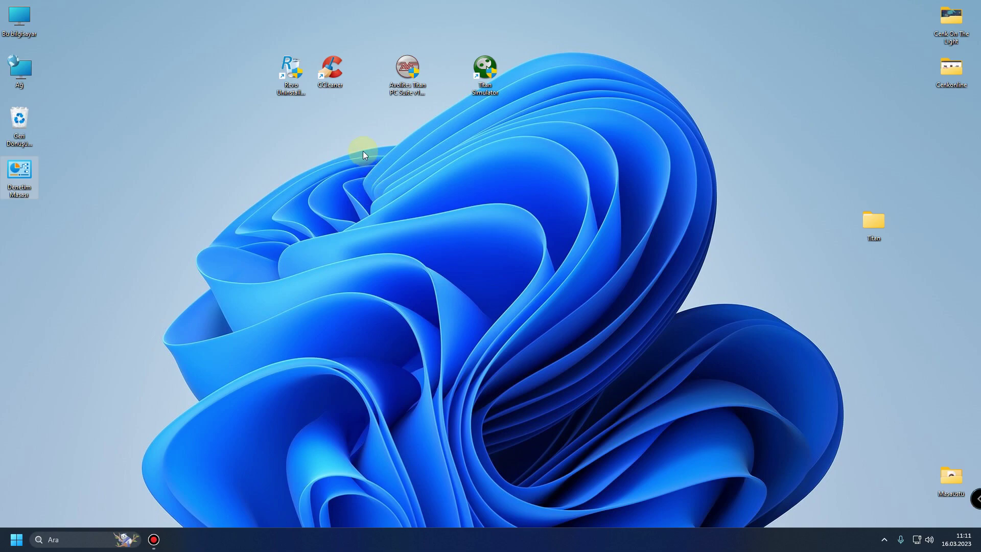
Open Revo Uninstaller Pro and start the removal of Avolites Titan PC Suite 12.0
click(279, 91)
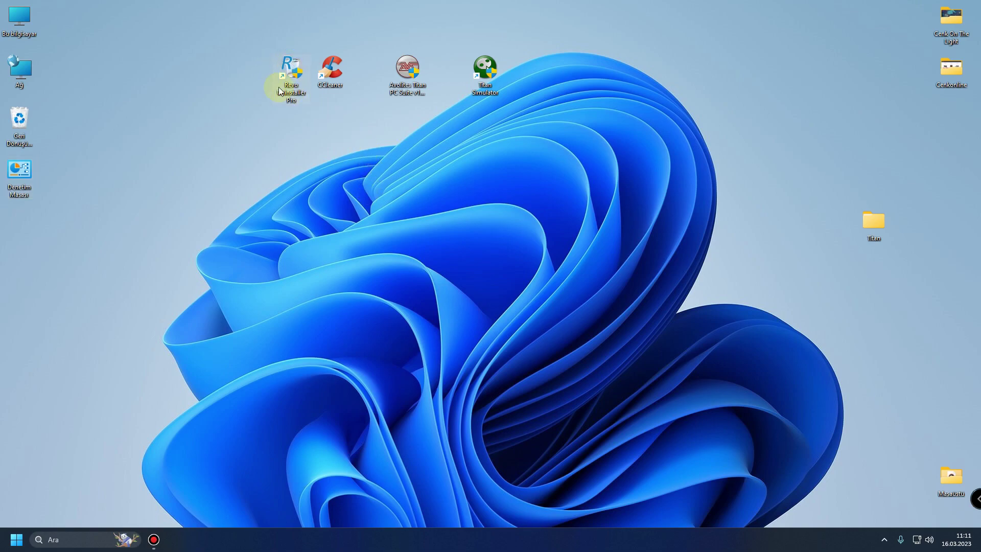
drag(238, 18, 366, 145)
double_click(295, 67)
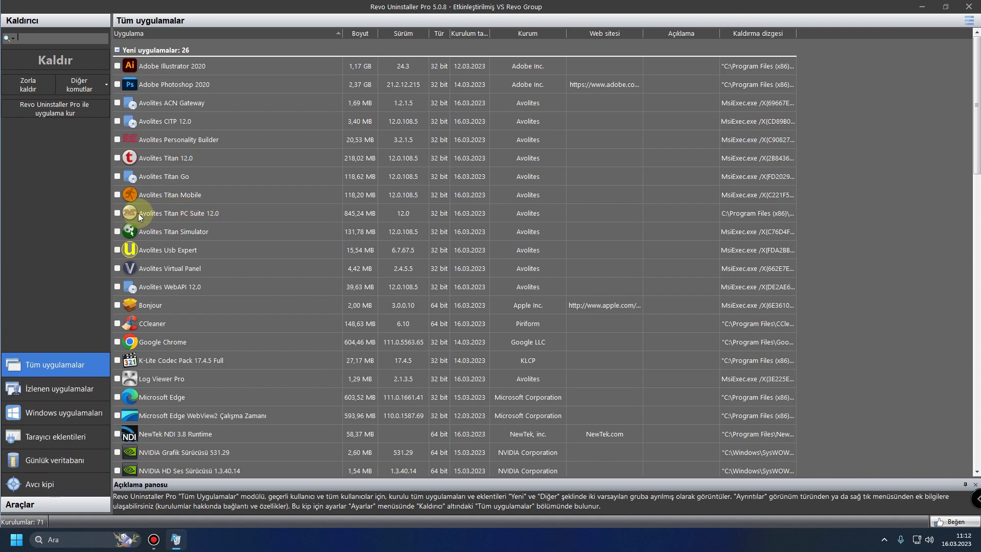
click(118, 213)
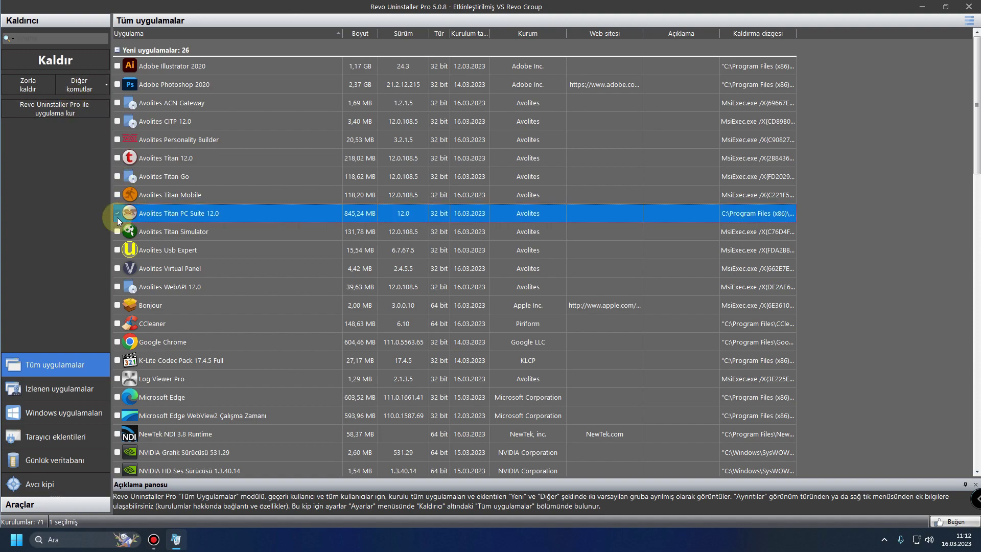
click(56, 65)
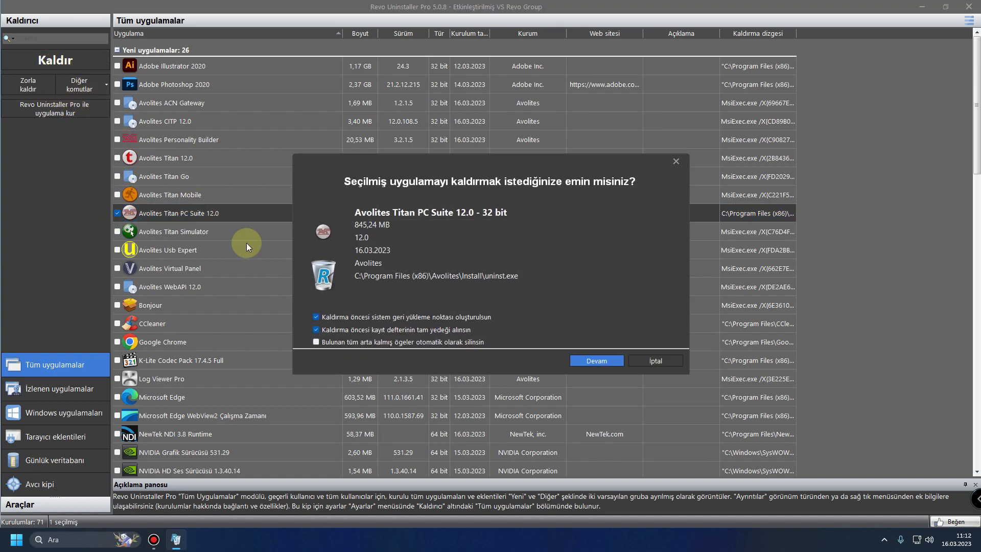
Uninstall Avolites Titan PC Suite 12.0 and all its components without a restore point or registry backup, with automatic deletion of leftover items enabled
click(316, 316)
click(317, 330)
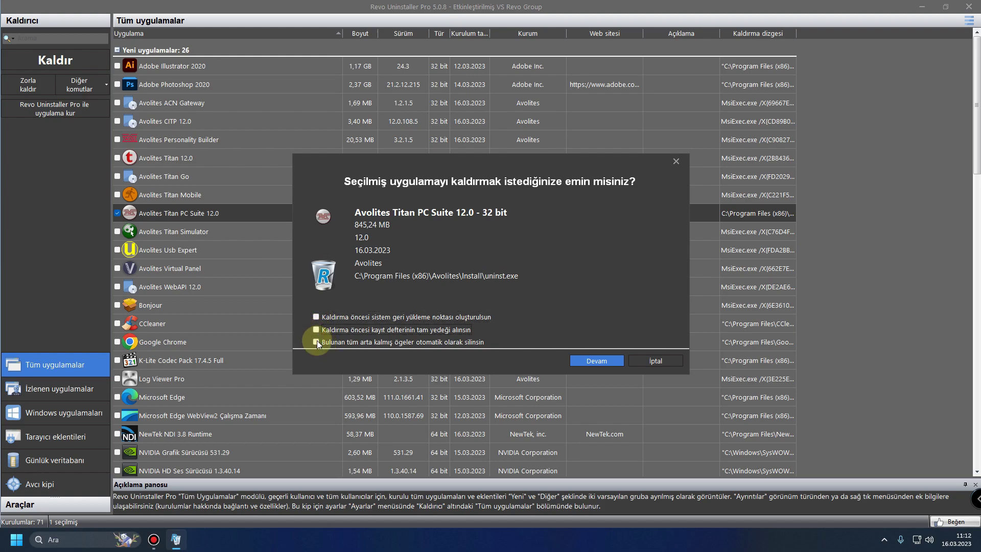
click(316, 341)
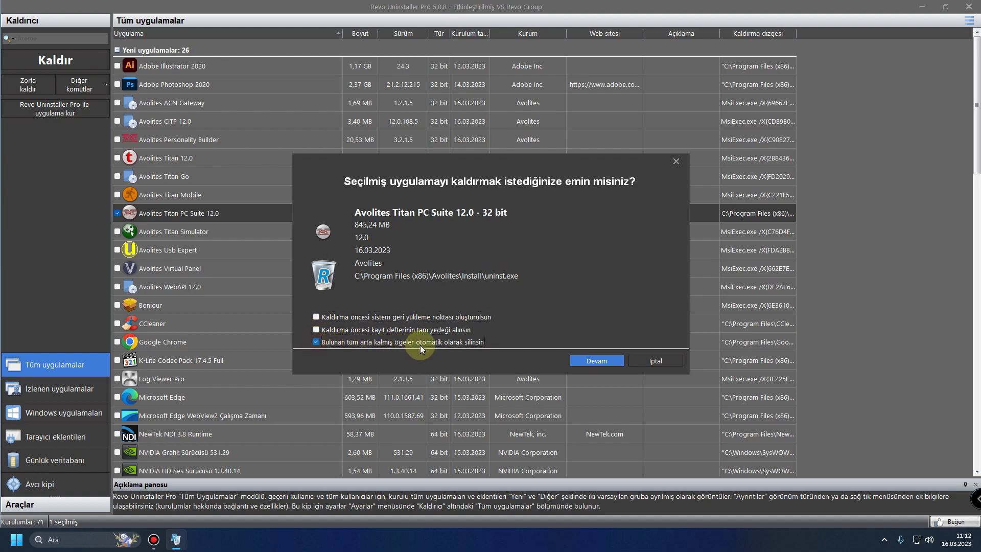
click(589, 361)
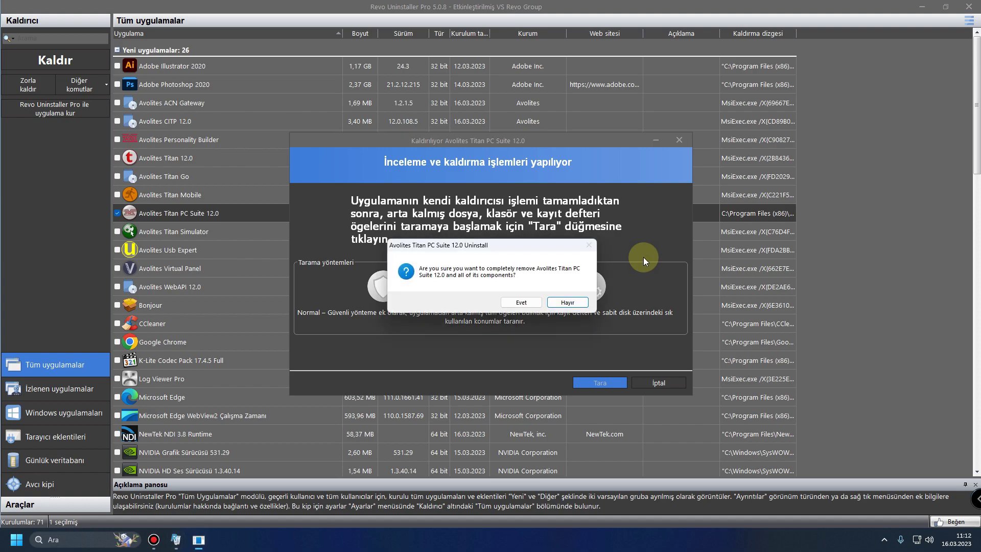
click(521, 302)
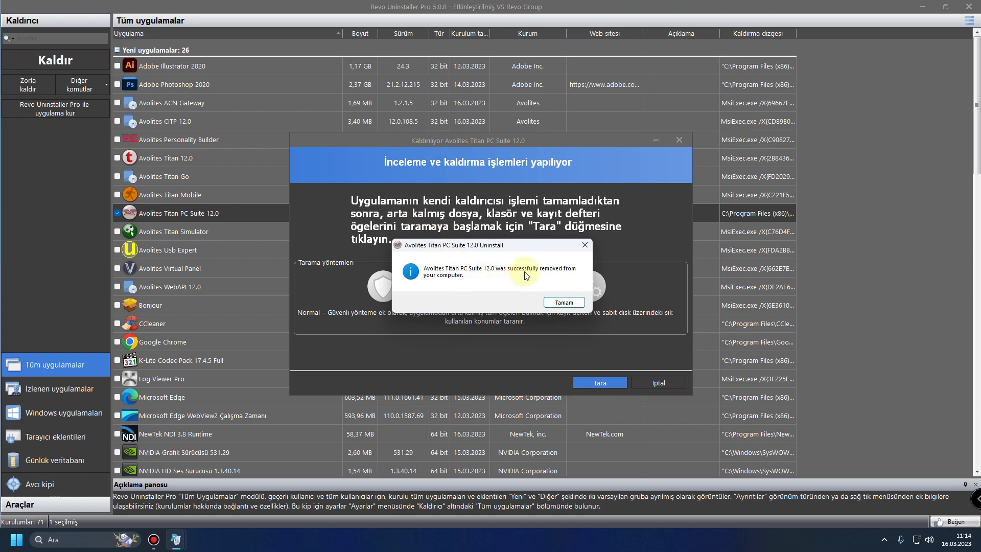
Scan for and remove Avolites Titan PC Suite 12.0 leftovers with the Normal scan method, and close the summary and Revo Uninstaller Pro
click(553, 302)
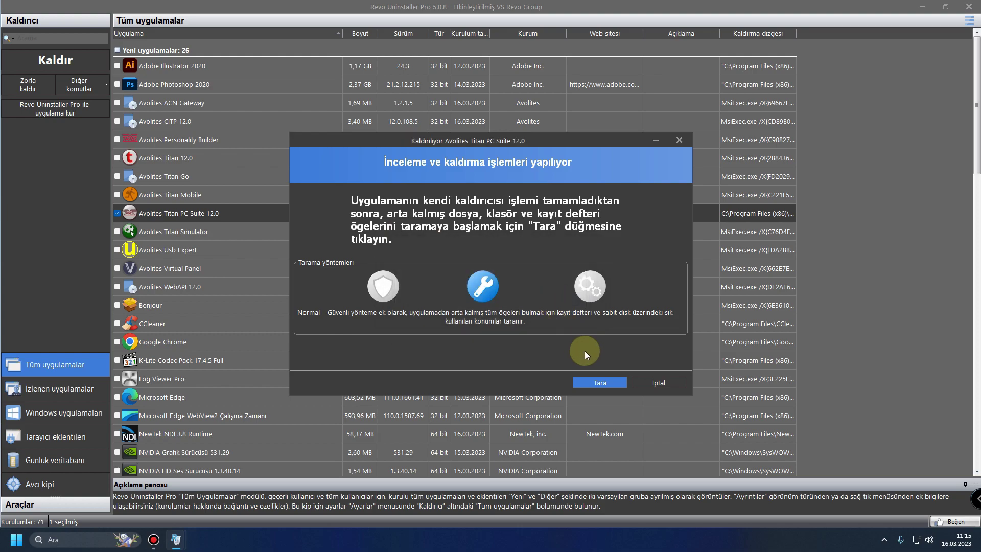
click(592, 382)
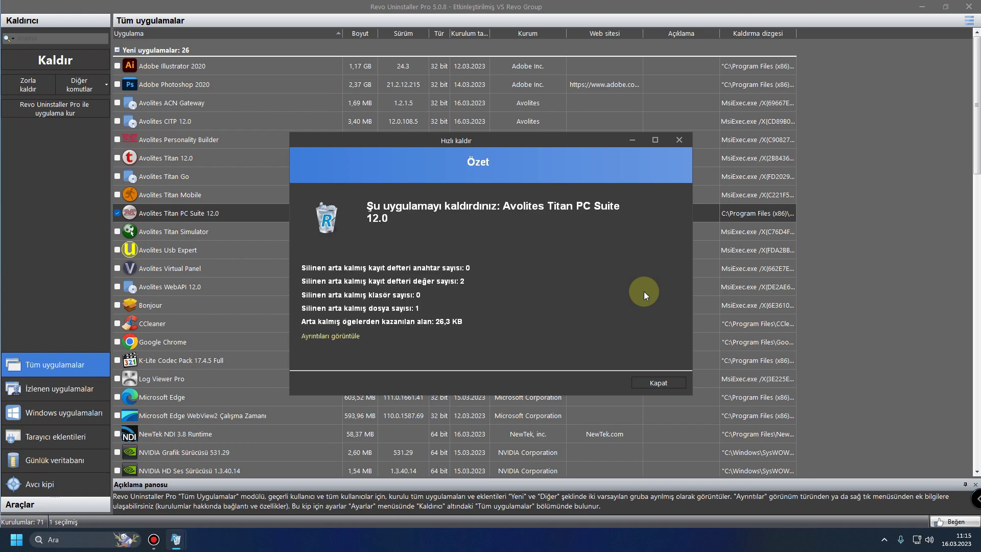
click(658, 383)
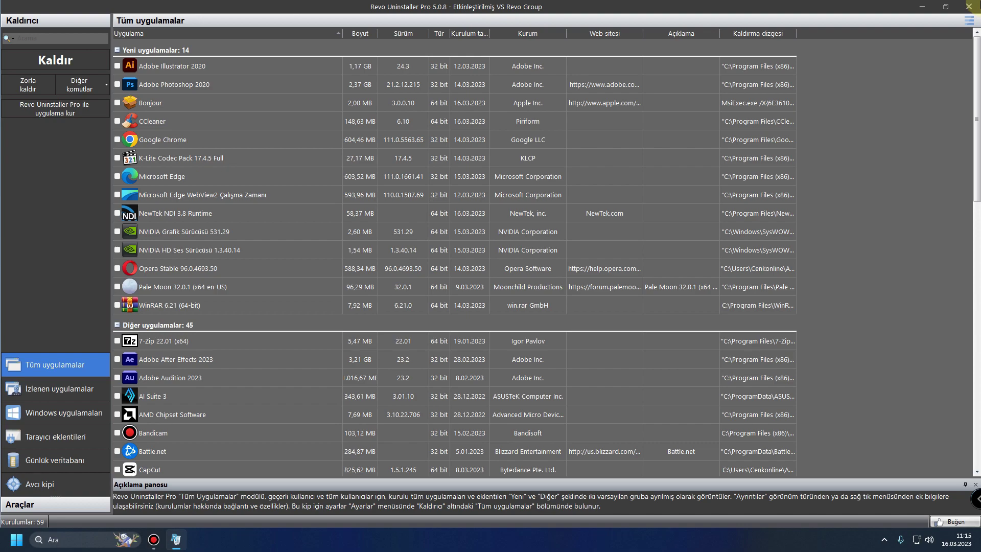
click(969, 6)
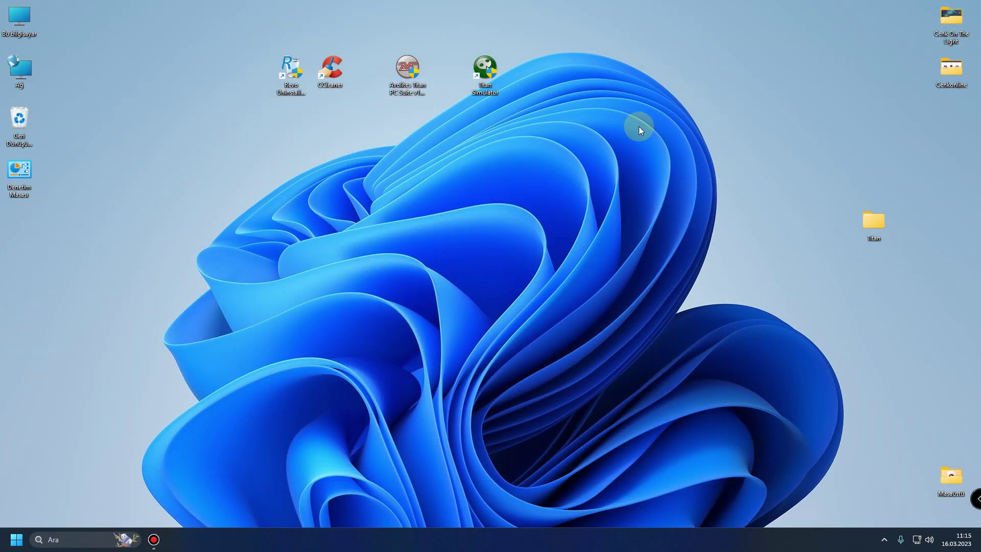
Delete the Titan Simulator shortcut from the desktop and empty the Recycle Bin
double_click(485, 64)
key(Delete)
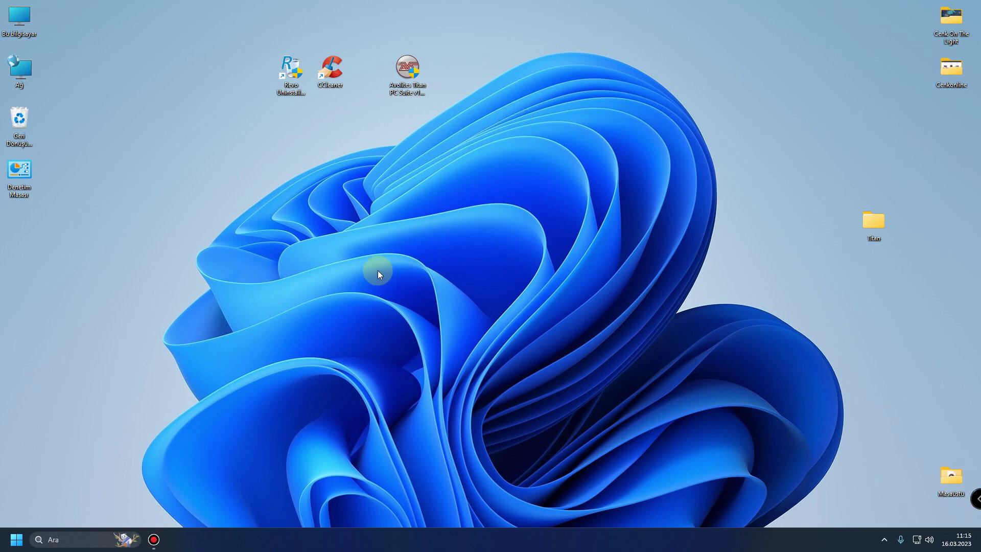
right_click(21, 125)
click(77, 174)
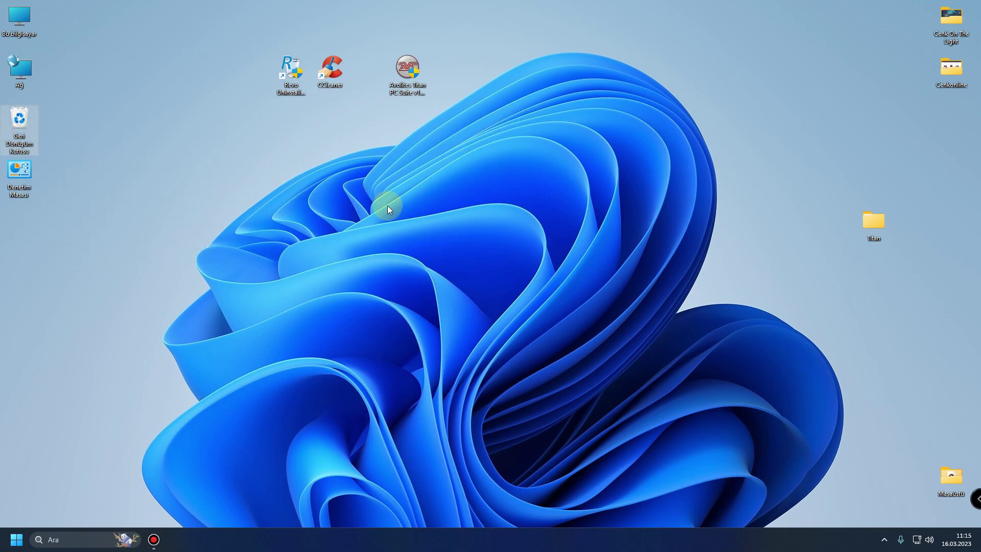
click(518, 274)
Delete the Titan folder from the Belgeler folder in File Explorer, keeping the Titan folder on the desktop
double_click(19, 16)
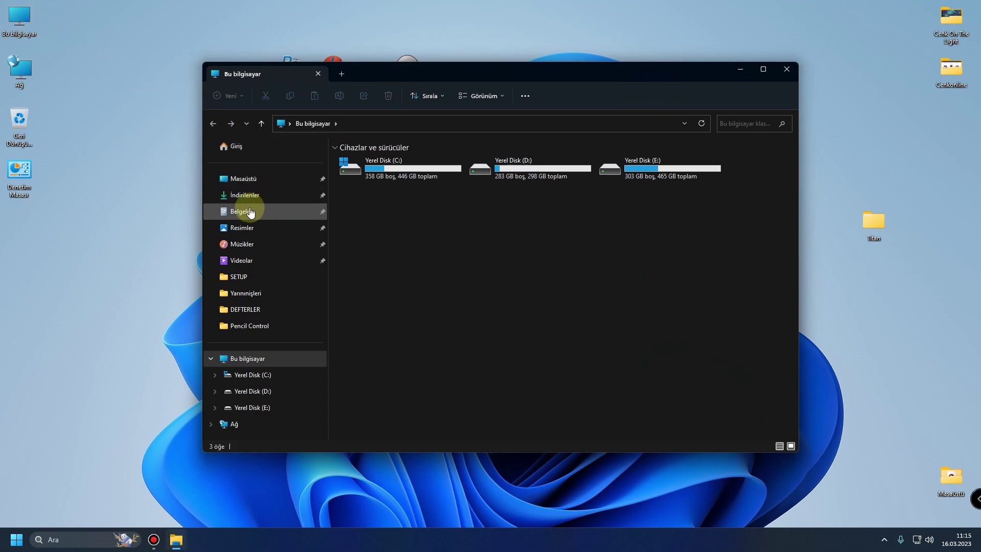
click(249, 211)
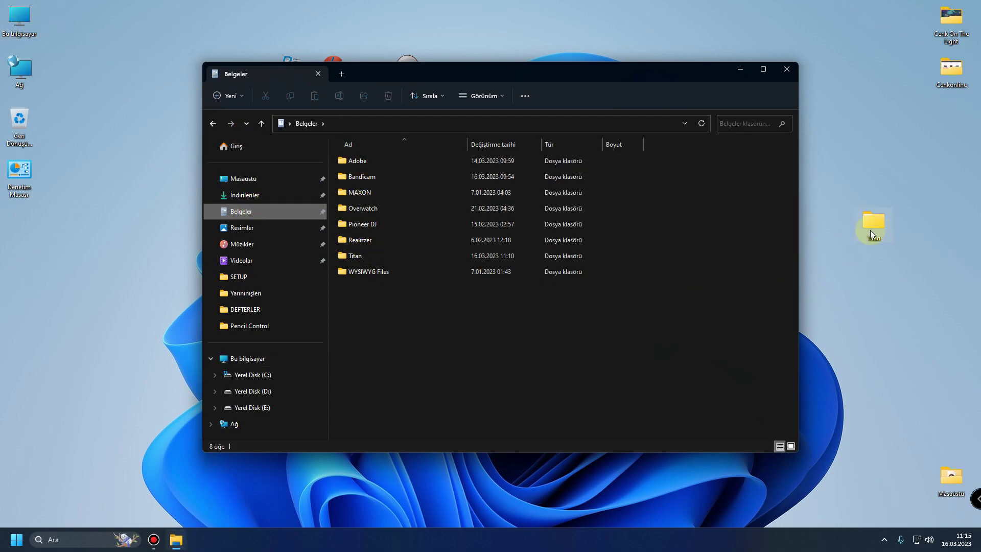
click(383, 257)
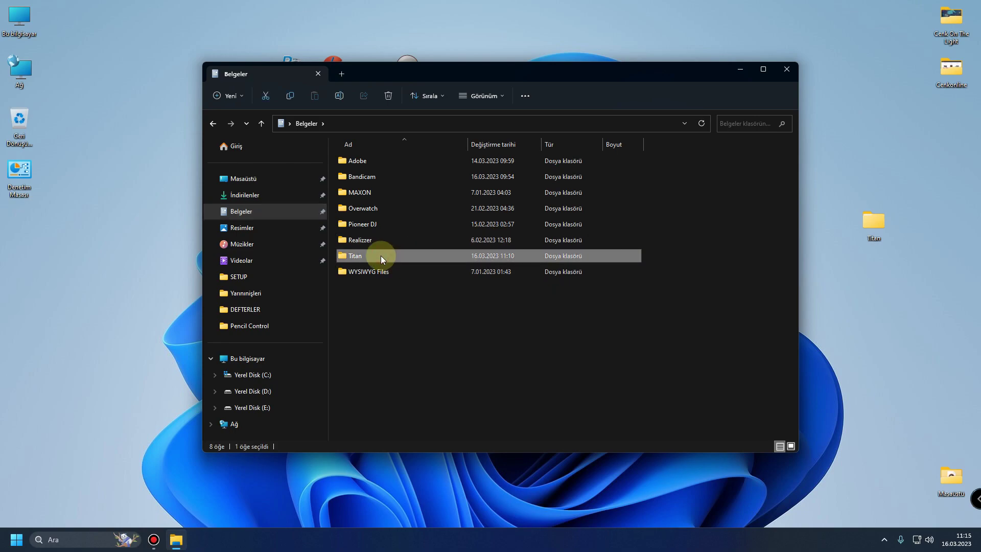
drag(853, 198, 938, 279)
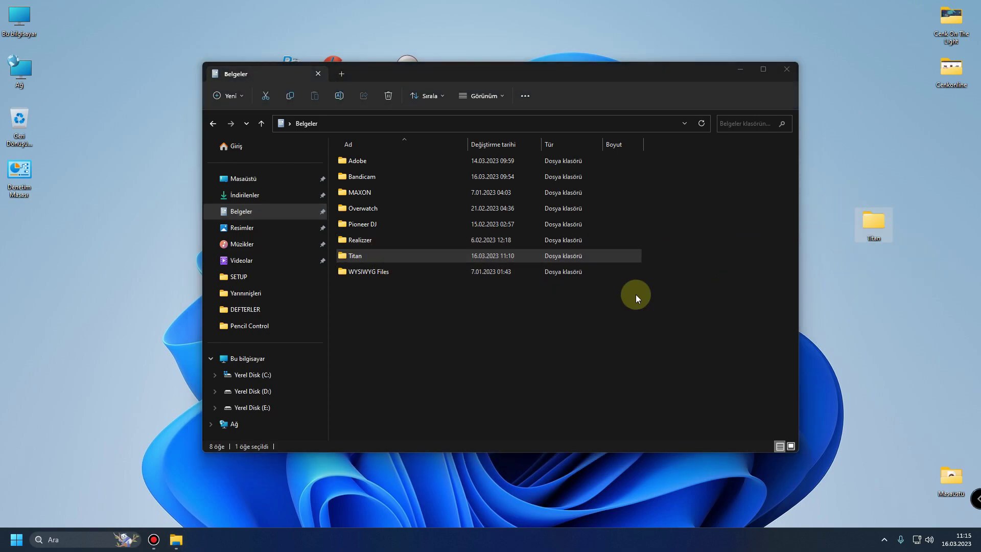
click(374, 256)
key(Delete)
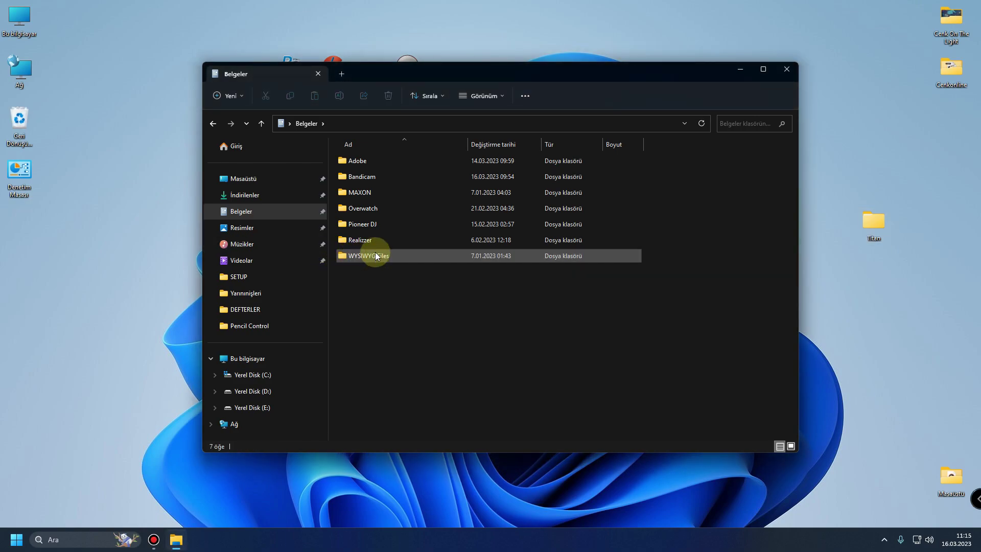
Open drive C: and check the display option for hidden items (Gizli öğeler)
click(261, 123)
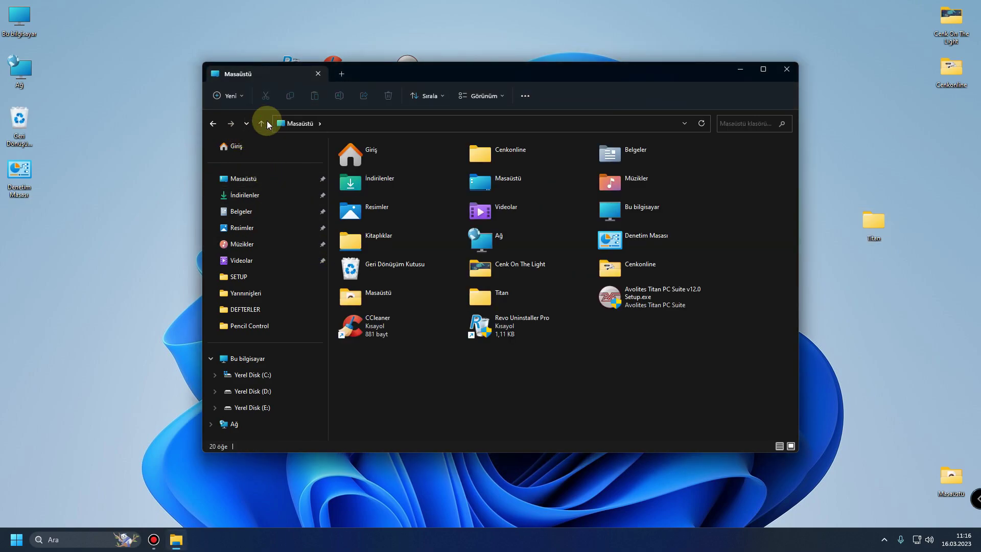
click(209, 123)
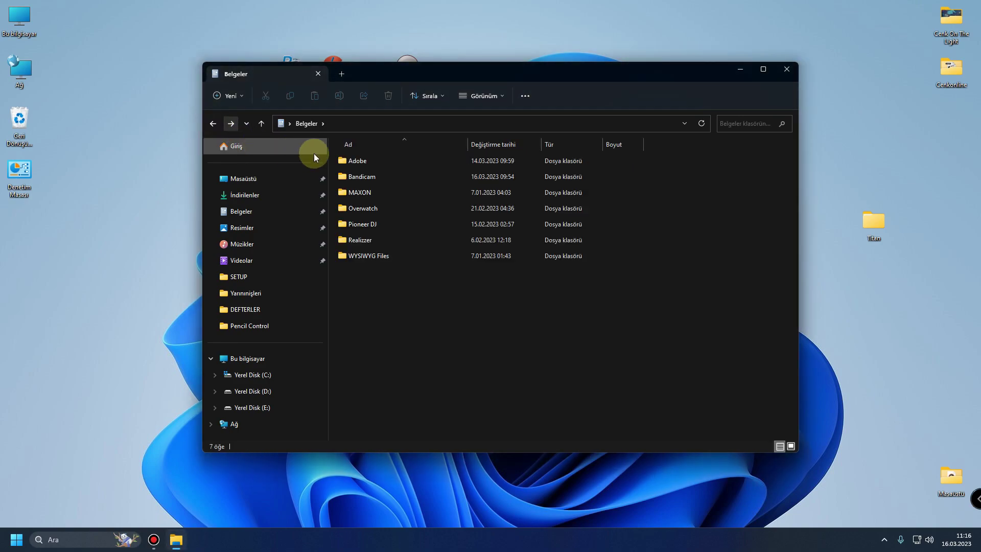
click(213, 123)
double_click(390, 170)
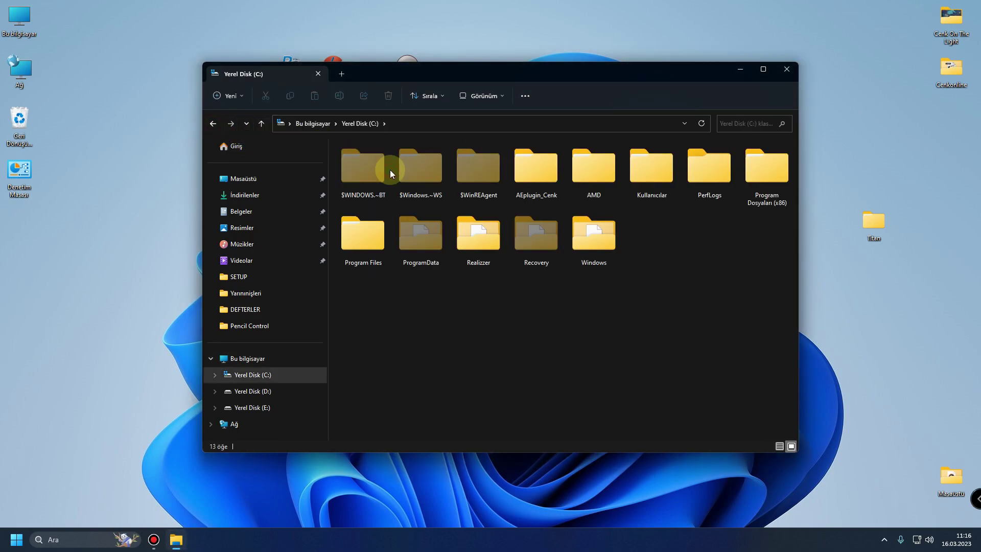
click(504, 97)
mouse_move(506, 268)
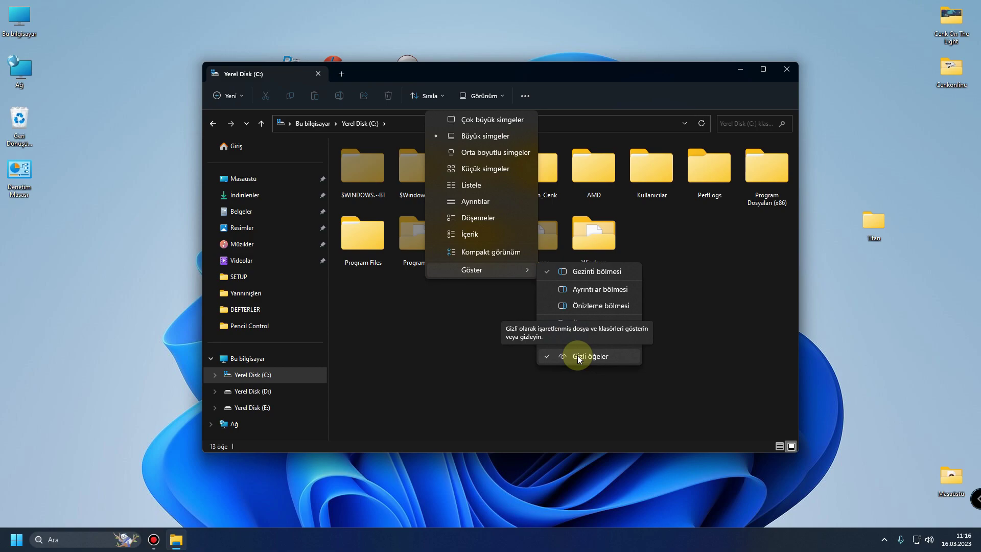
click(438, 323)
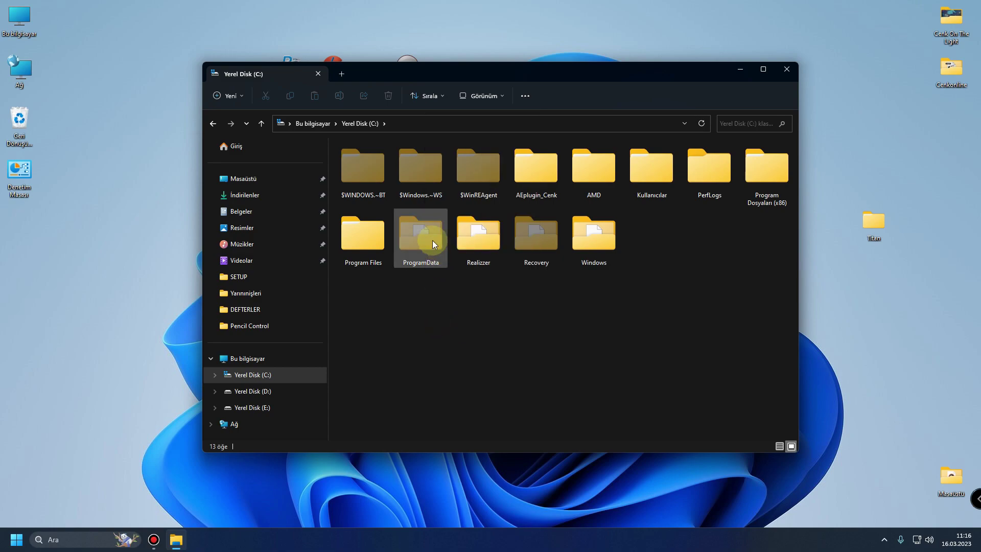
Delete the Avolites folder from ProgramData on drive C:
double_click(433, 241)
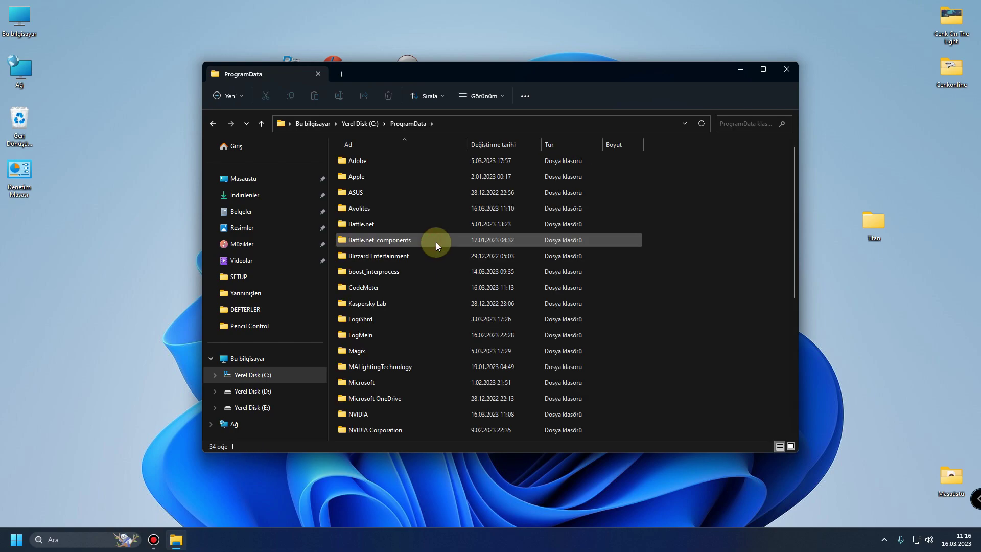
click(371, 209)
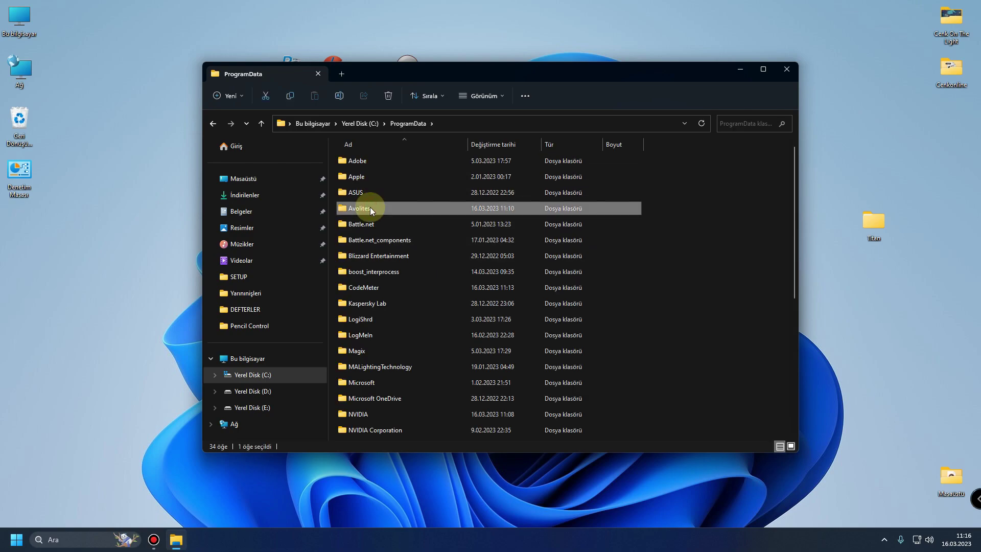
key(Delete)
click(219, 199)
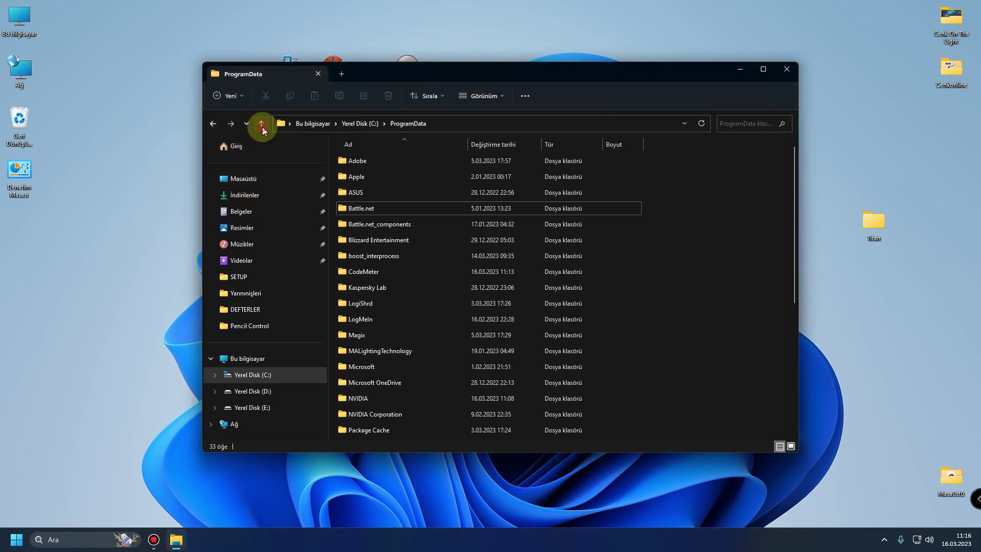
Check Program Files for Avolites leftovers and delete the Avolites folder from Program Dosyaları (x86)
click(264, 128)
double_click(362, 234)
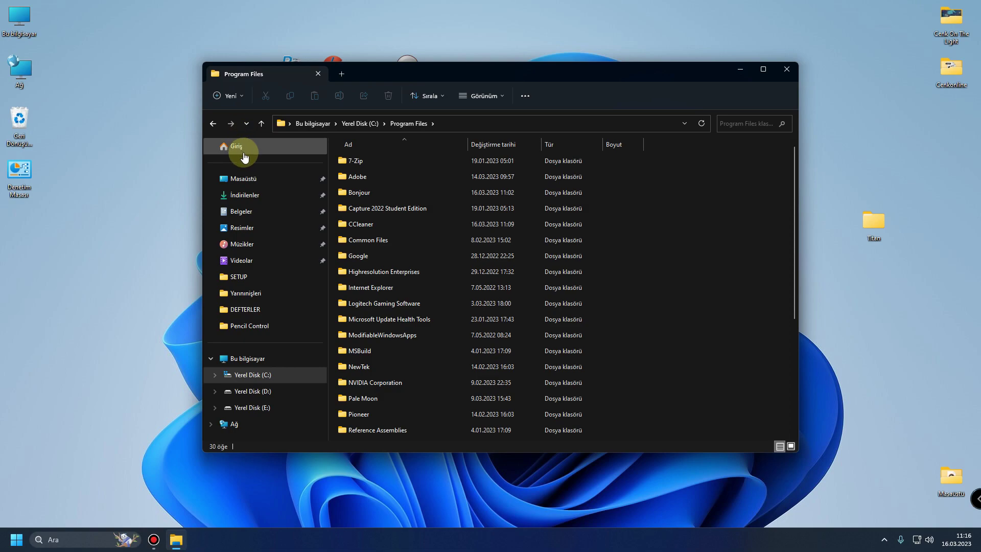
click(262, 128)
double_click(765, 193)
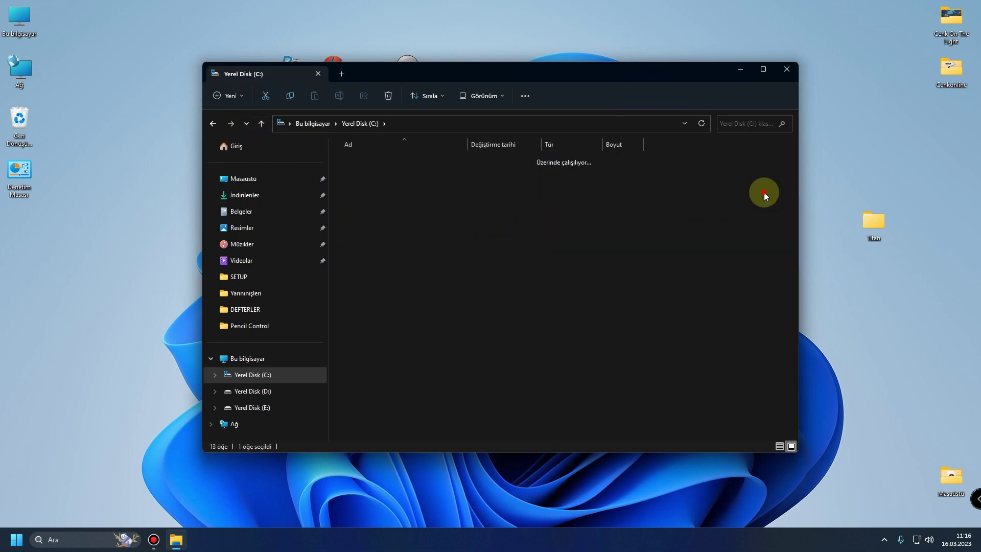
click(365, 209)
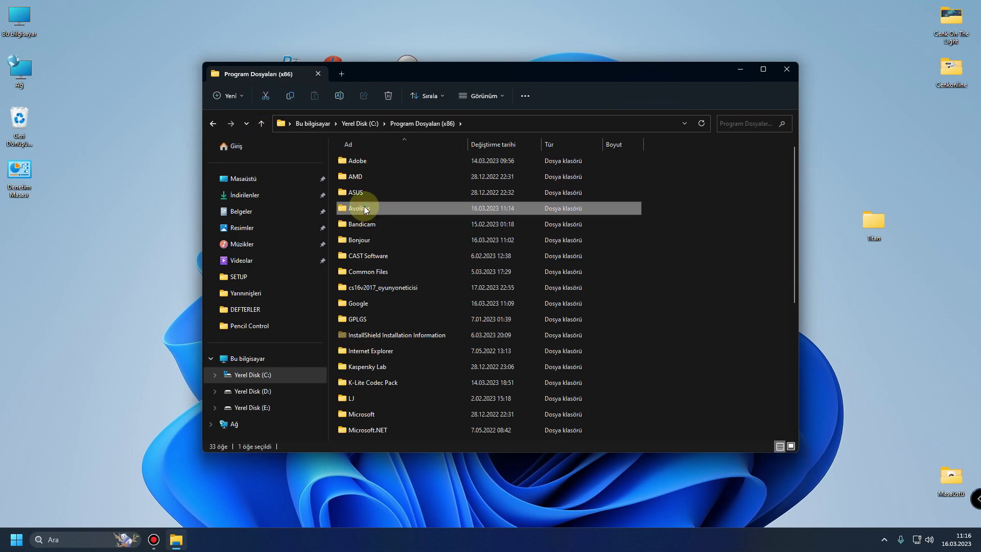
key(Delete)
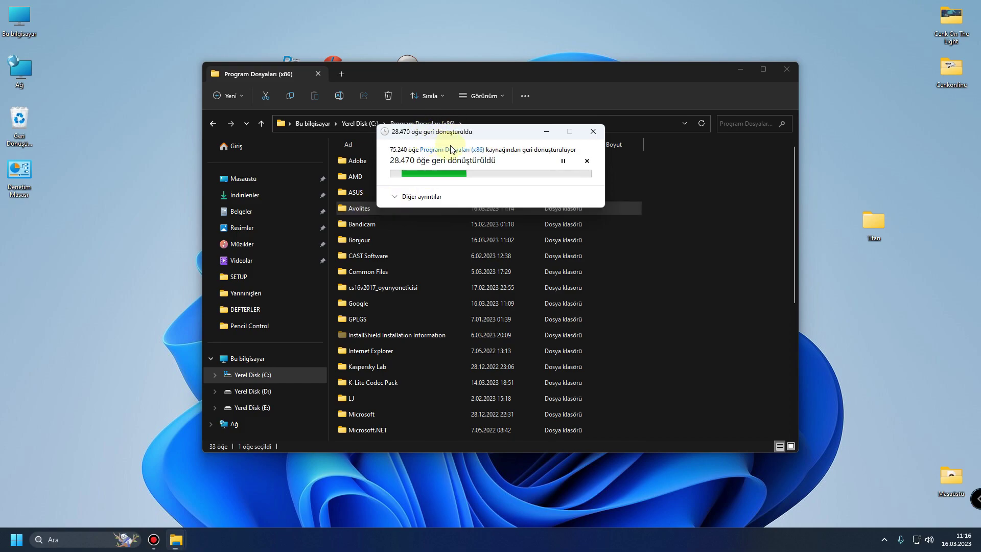
click(462, 199)
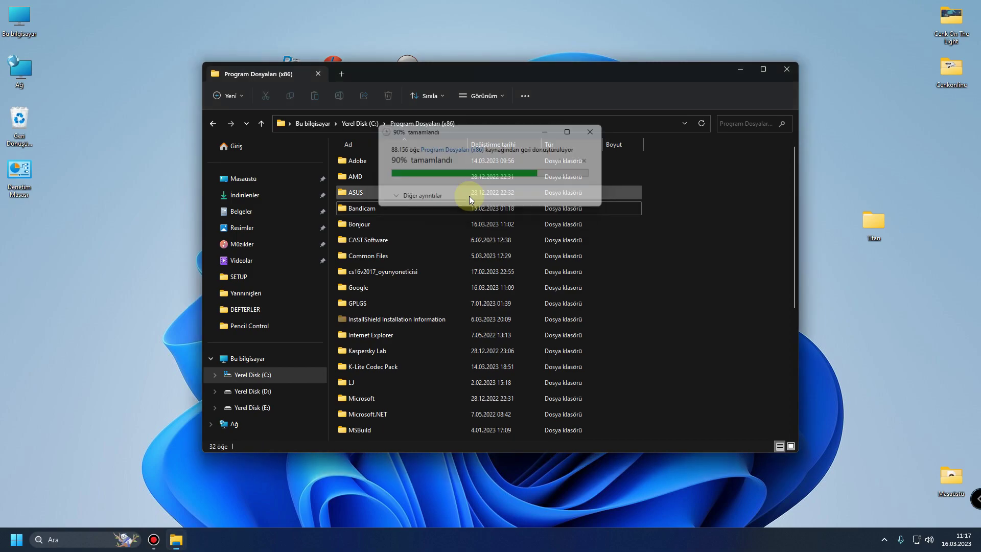
Delete the leftover Avolites folder from AppData\Local in the user's profile under Kullanıcılar
click(260, 125)
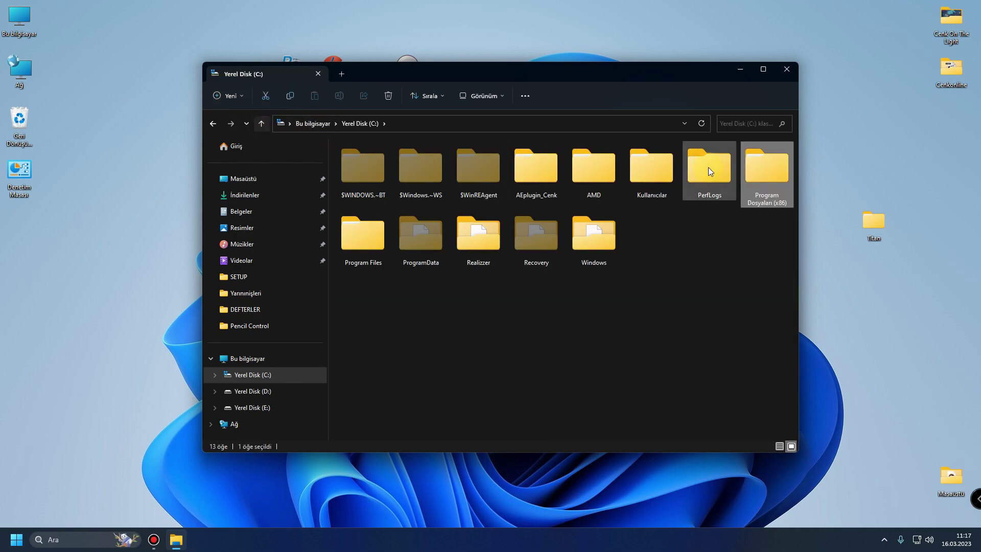
double_click(639, 164)
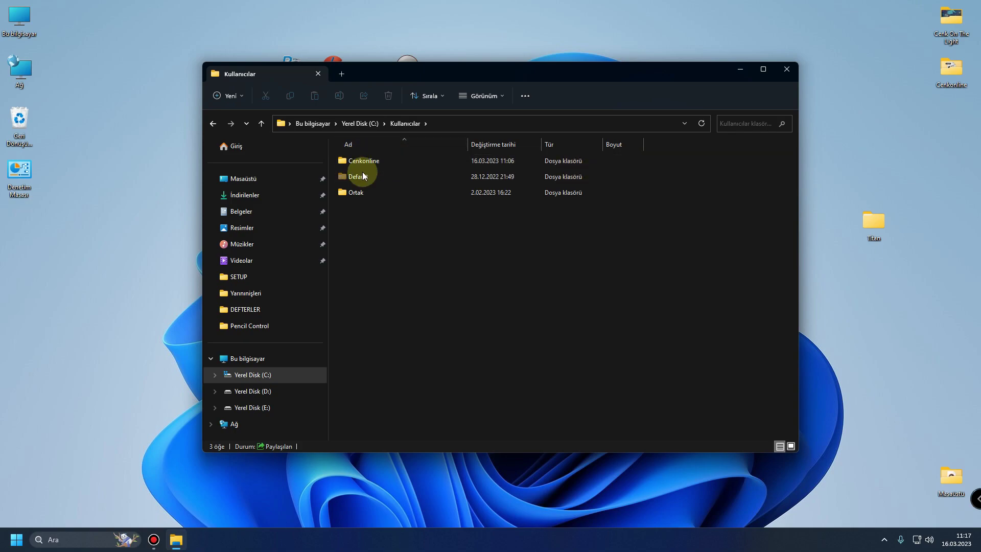
double_click(376, 166)
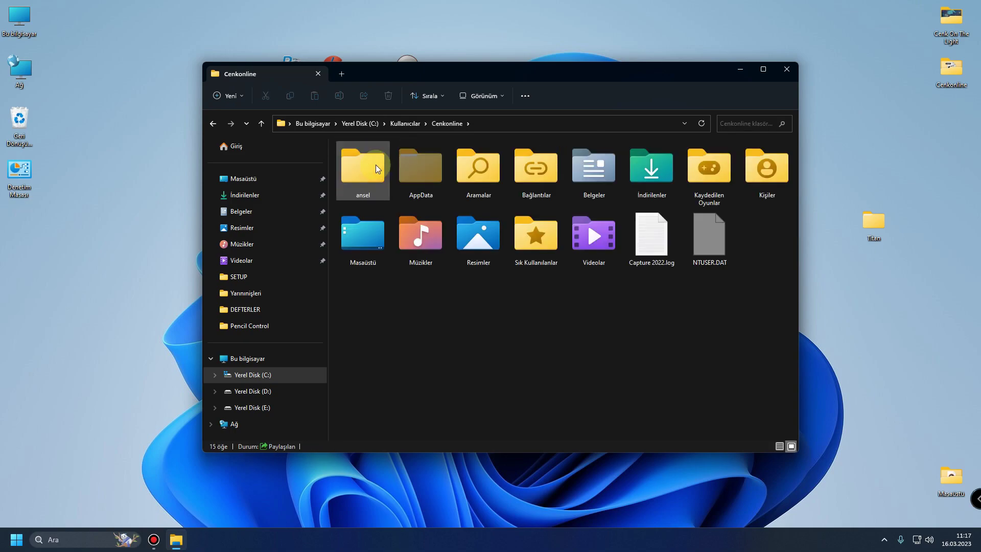
double_click(417, 172)
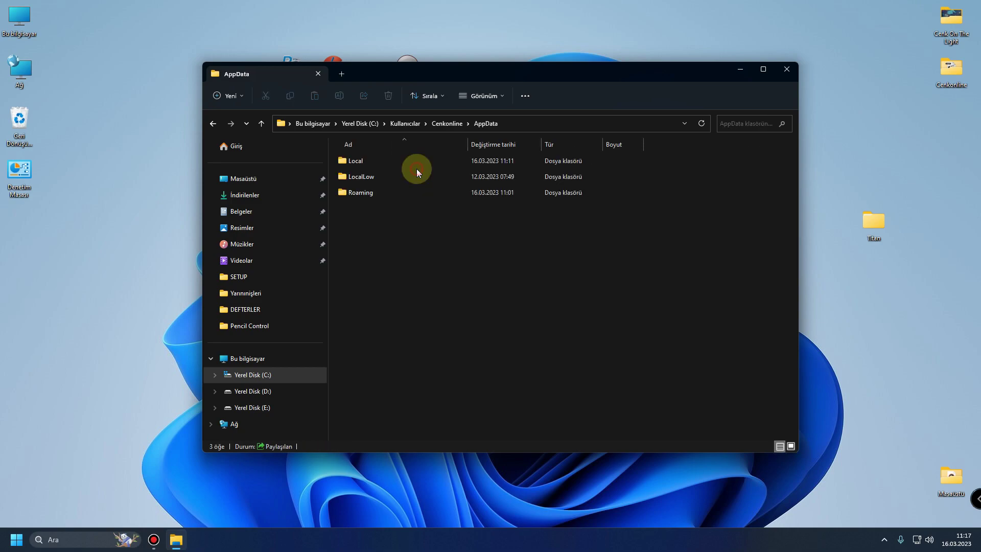
click(361, 167)
double_click(359, 163)
click(365, 194)
key(Delete)
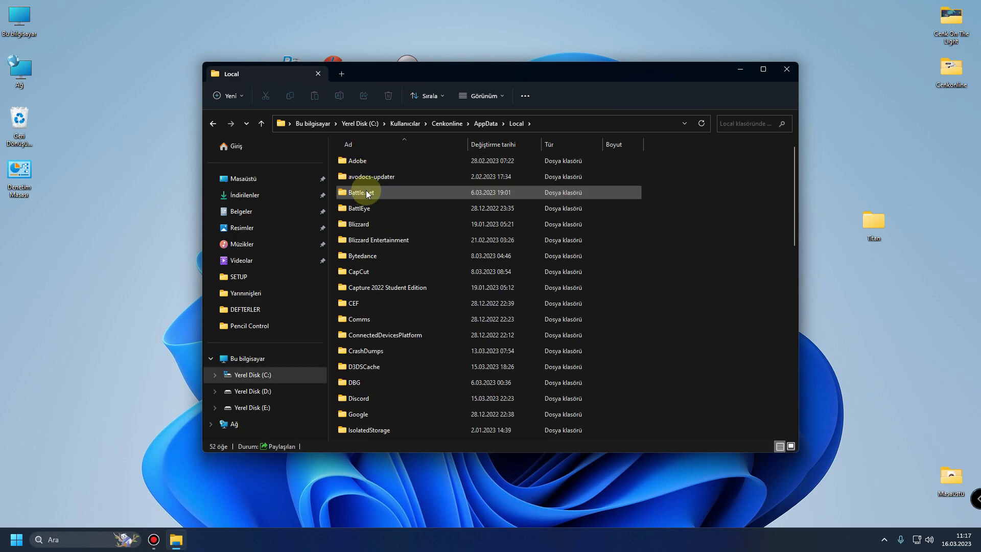
Delete the Avolites folder from AppData\Roaming and recheck AppData\Local for leftovers
click(261, 124)
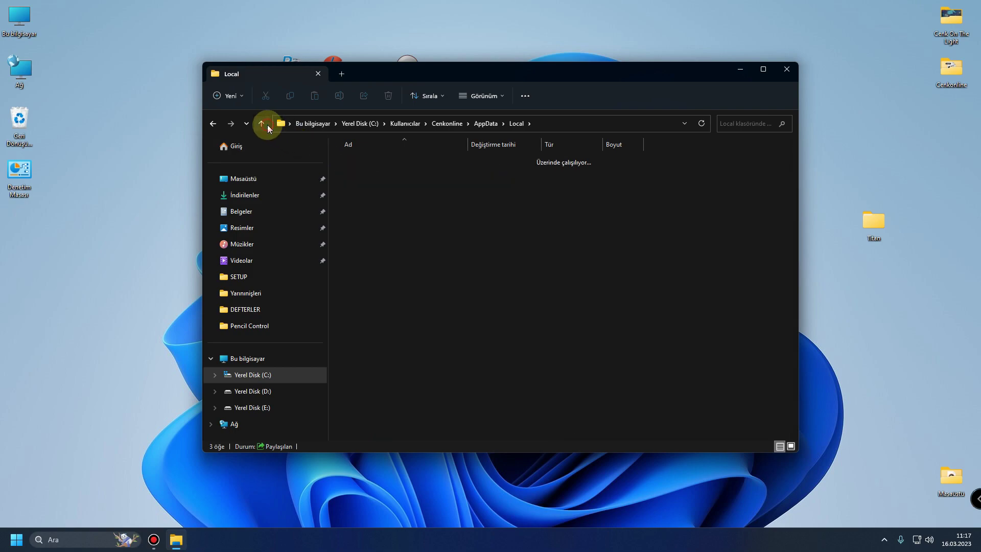
double_click(365, 198)
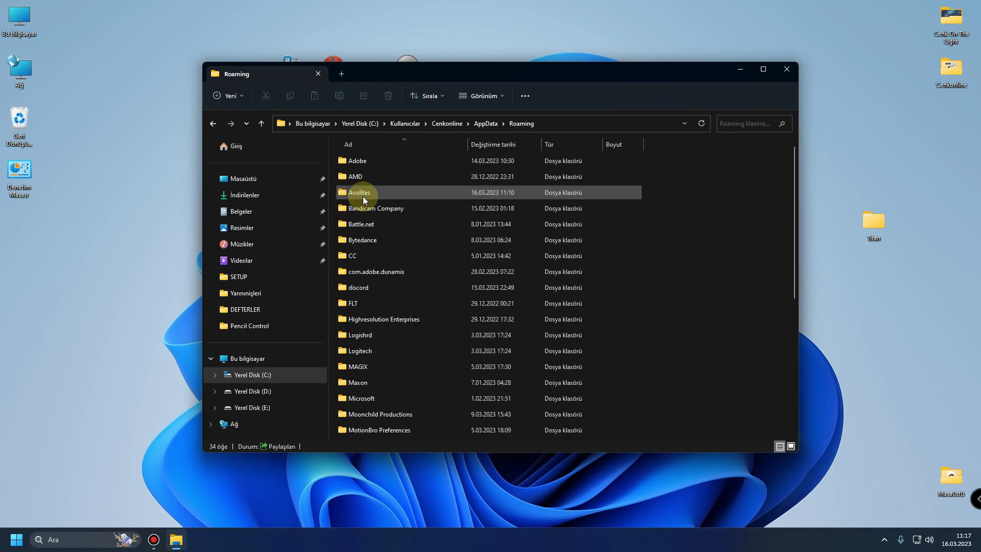
click(366, 193)
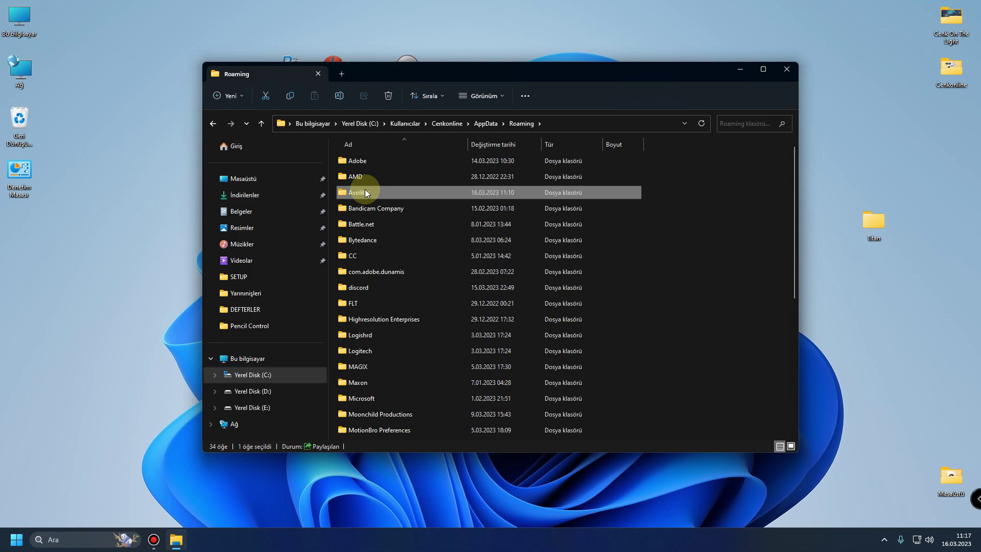
key(Delete)
click(261, 123)
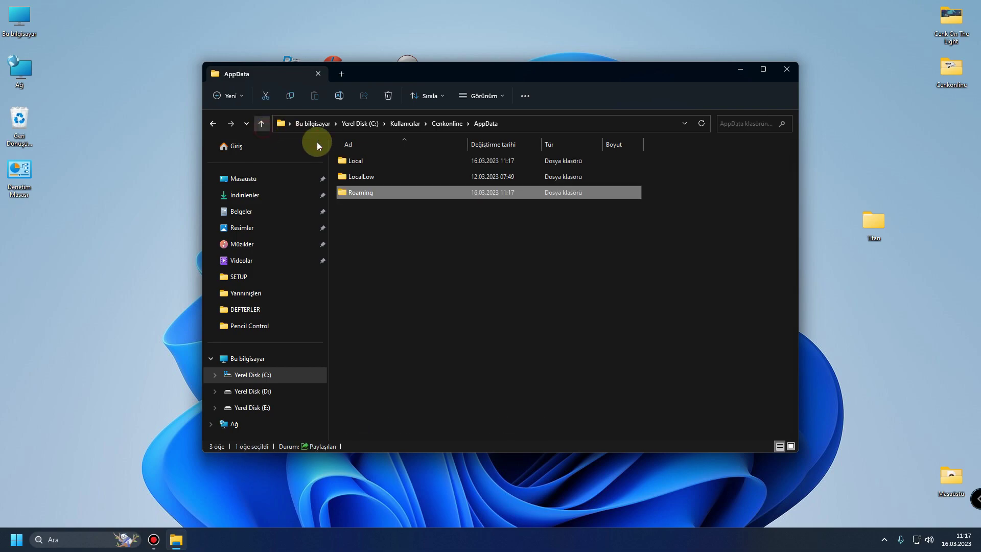
double_click(353, 161)
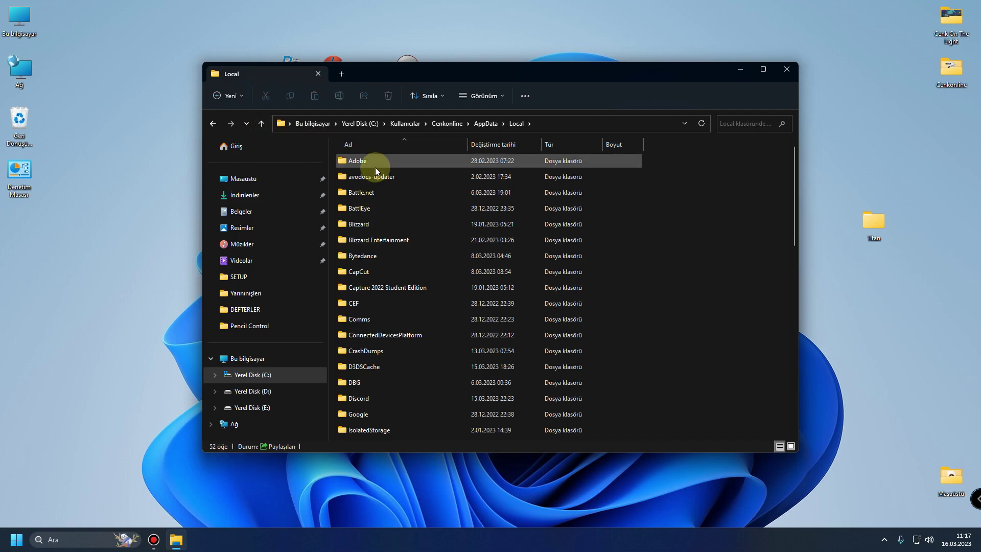
click(262, 124)
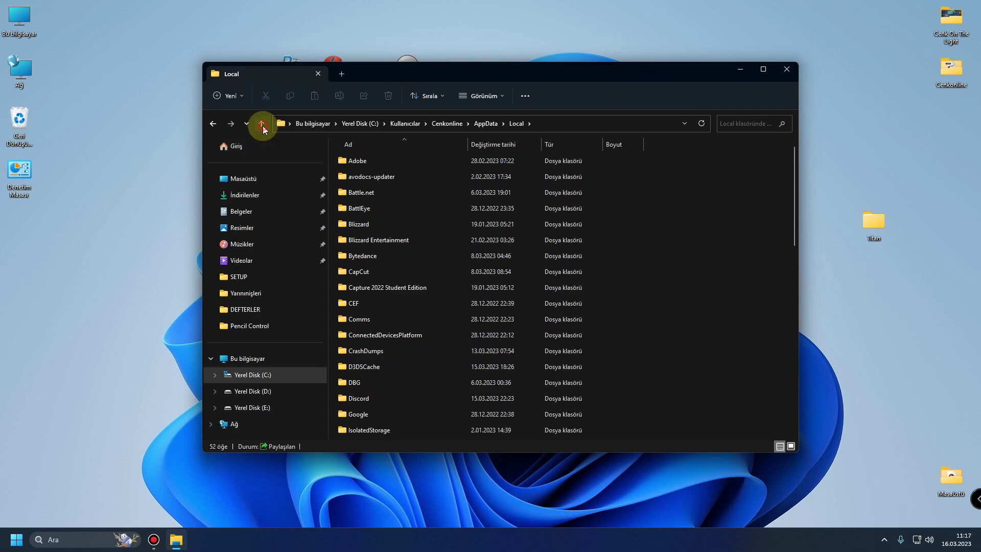
Check the AppData folders LocalLow and Roaming for Avolites leftovers and close File Explorer
double_click(356, 178)
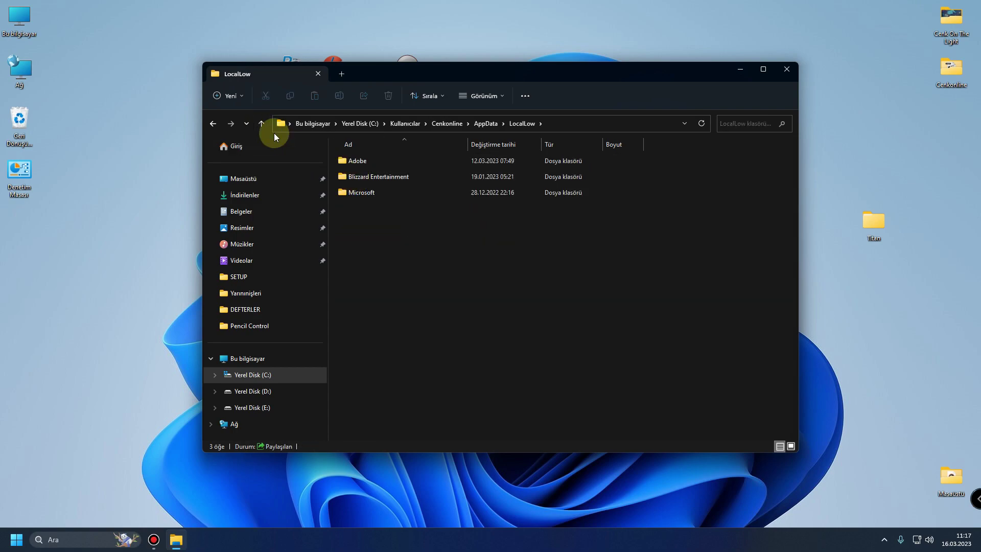
click(260, 124)
double_click(353, 192)
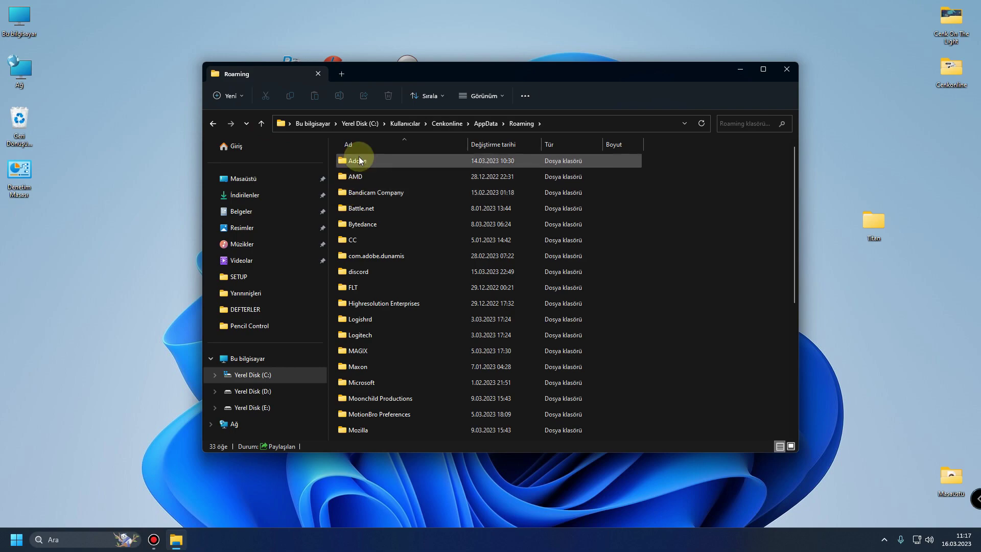
click(263, 124)
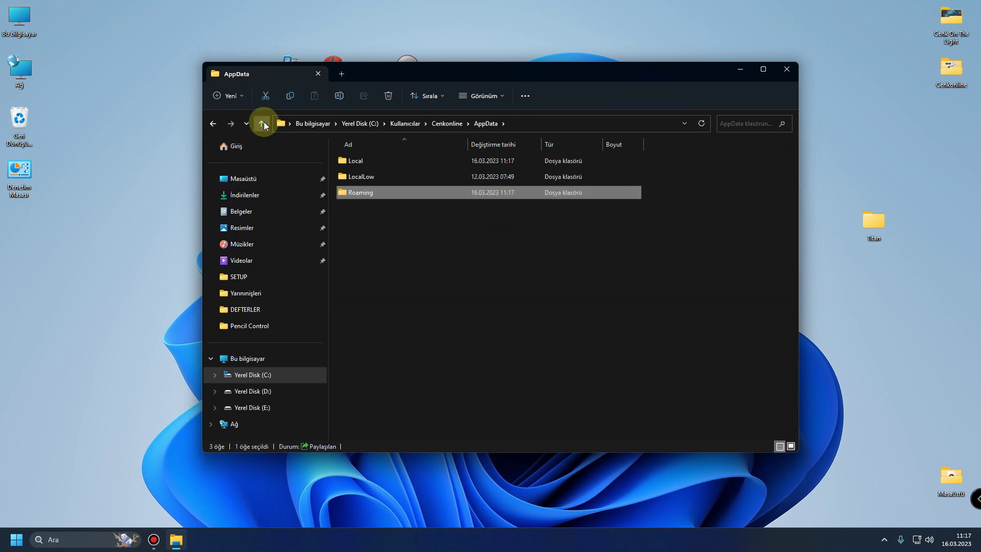
click(785, 76)
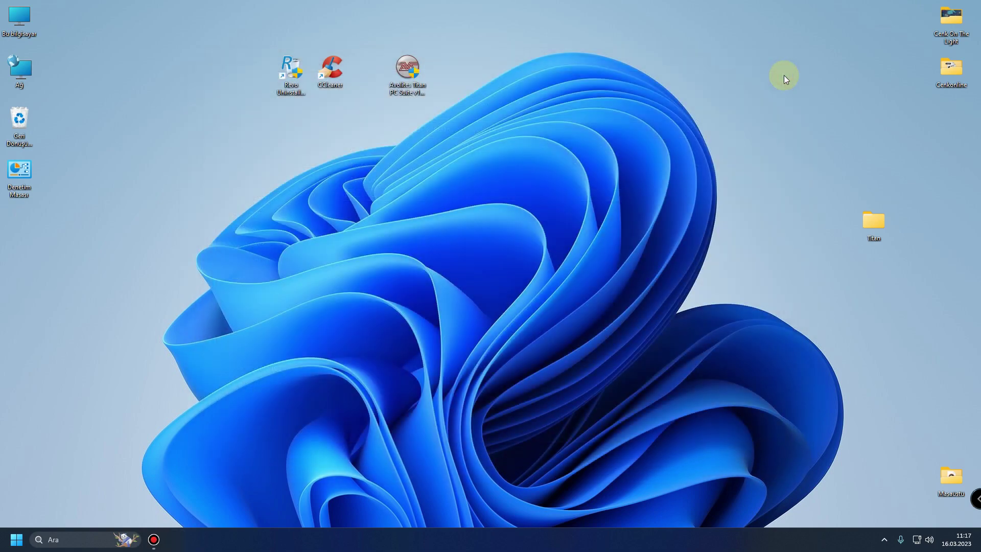
Switch to CCleaner and scan the Windows registry for issues
double_click(327, 67)
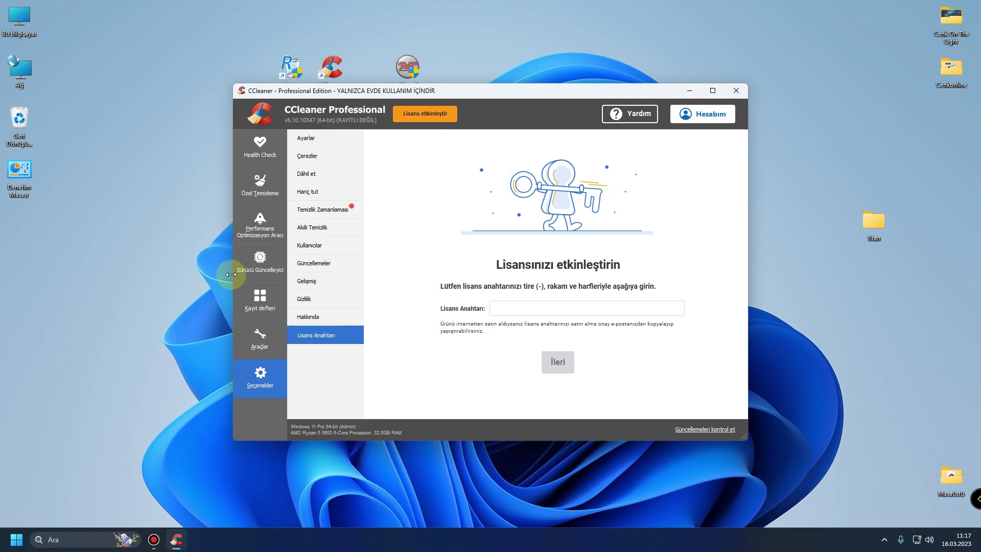
click(256, 307)
click(433, 410)
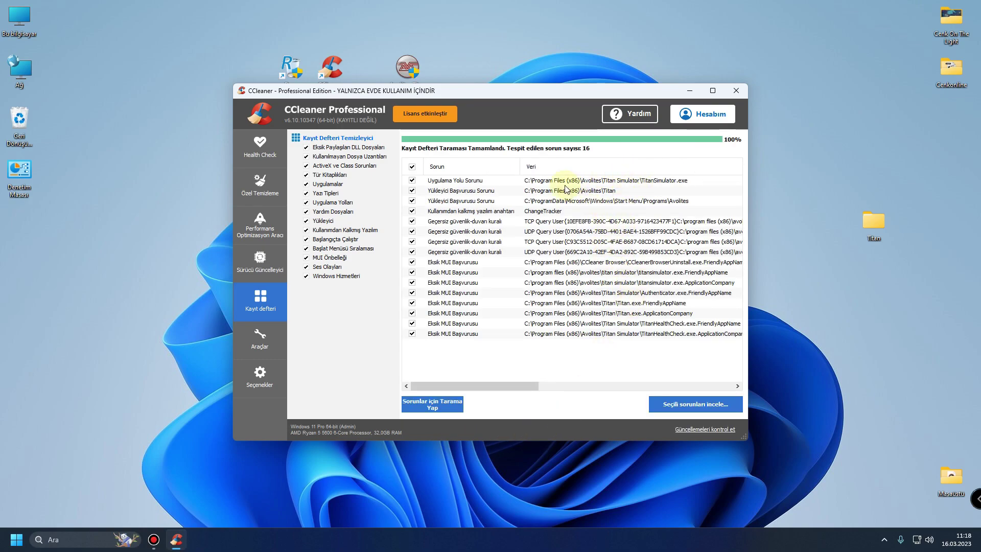
Fix all selected registry issues without backing up the registry, rescan for remaining issues and close CCleaner
click(664, 407)
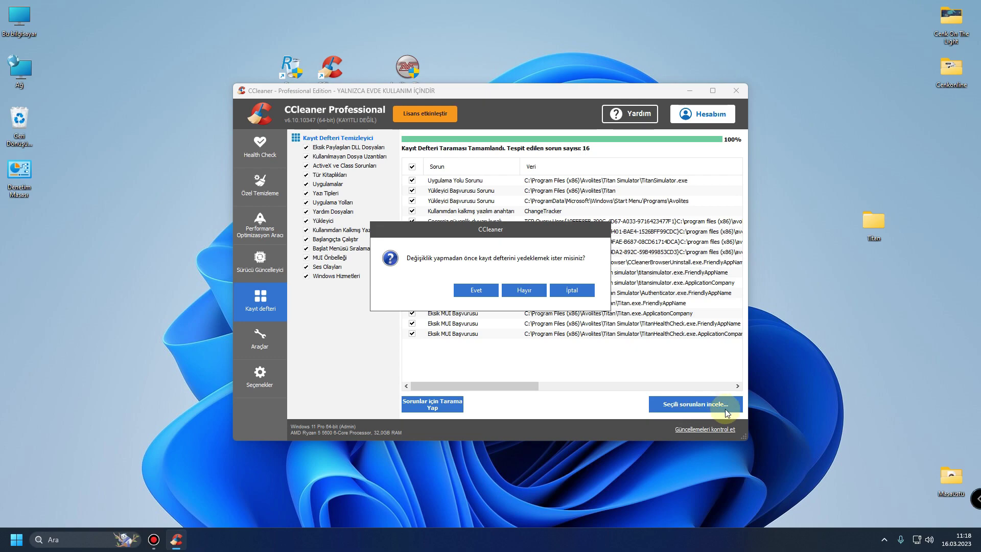
click(522, 290)
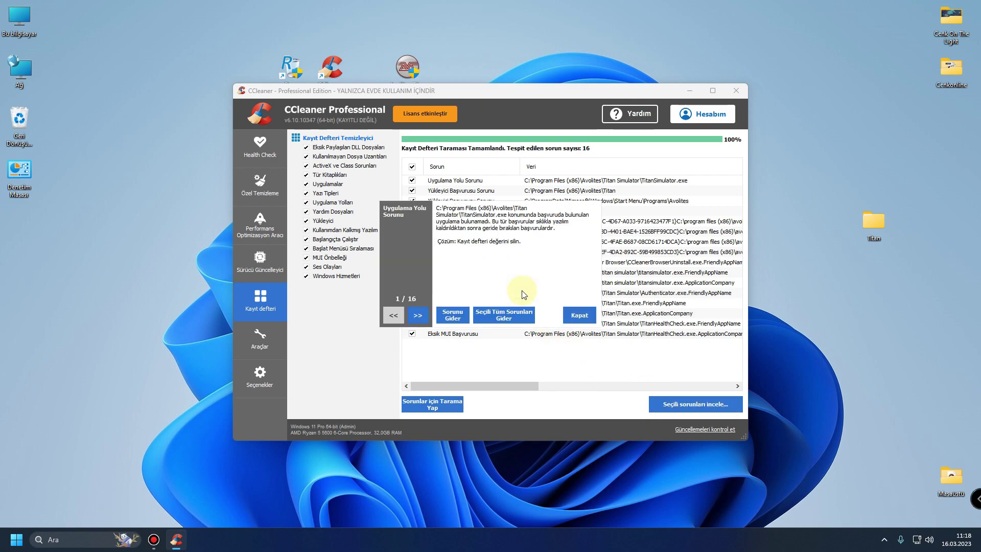
click(510, 314)
click(581, 315)
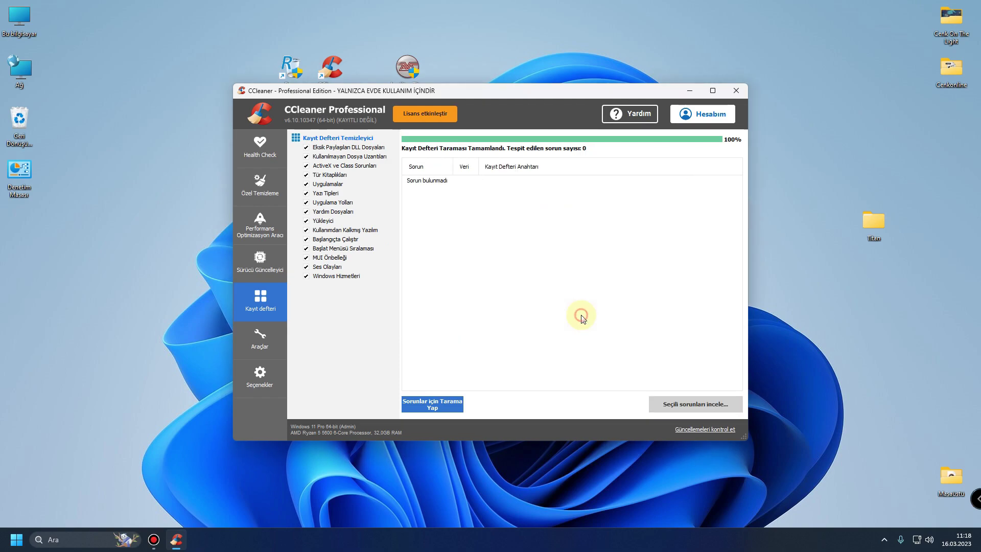
click(450, 405)
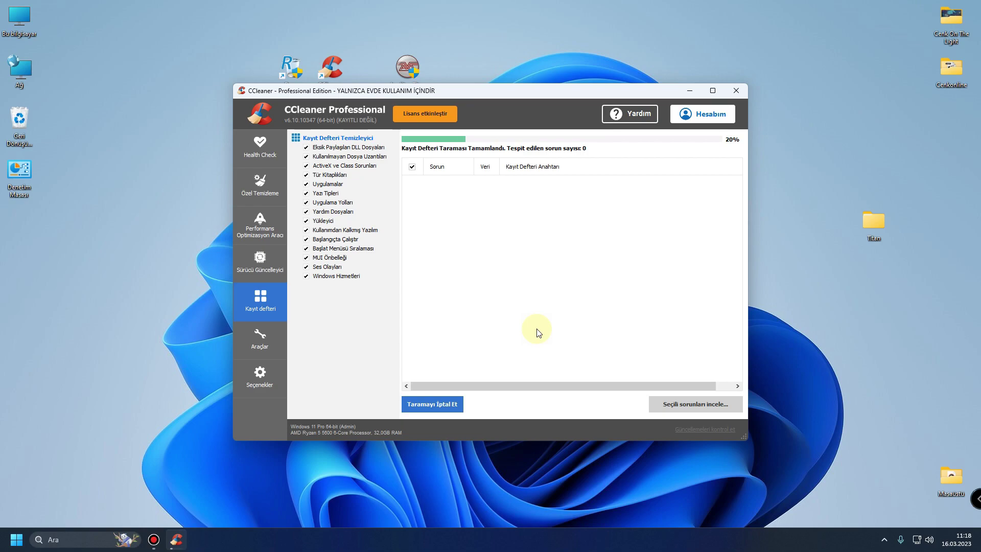
click(735, 91)
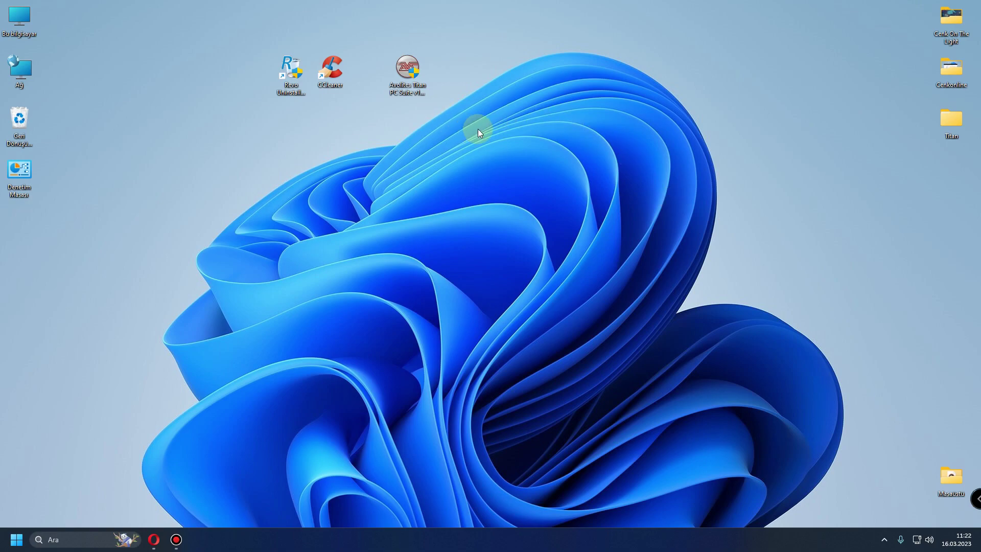
drag(383, 31, 435, 125)
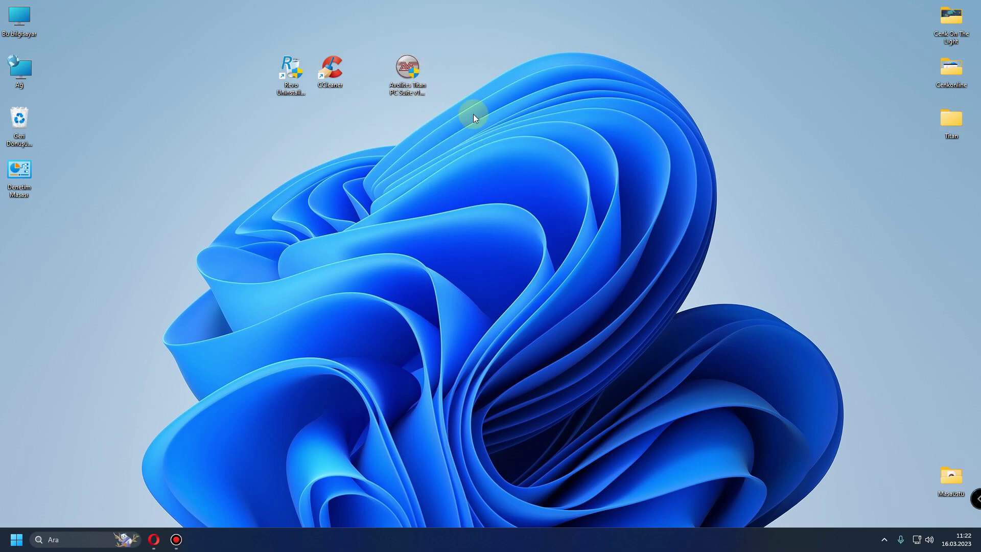
Switch to Opera and open the Titan PC Suite downloads page on the Avolites website
click(154, 539)
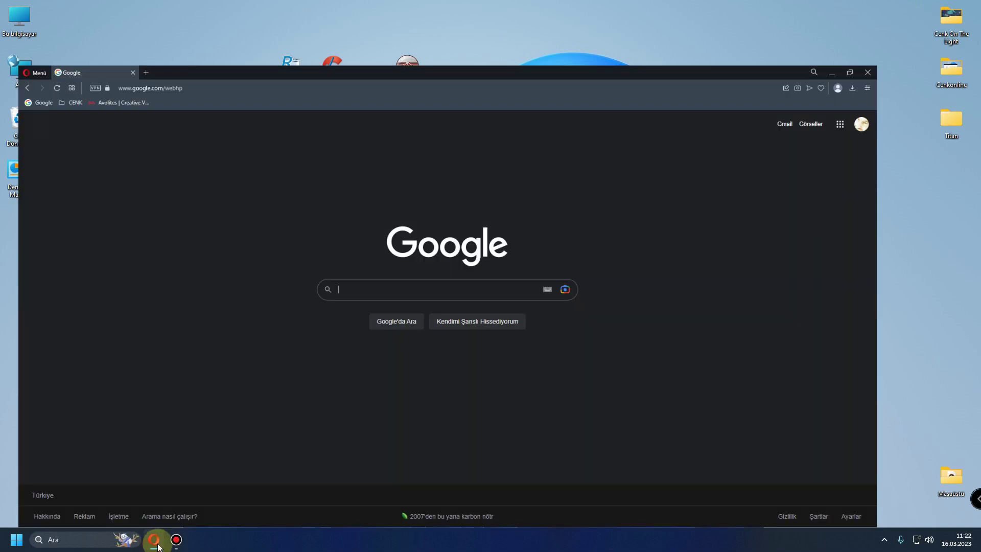
click(132, 44)
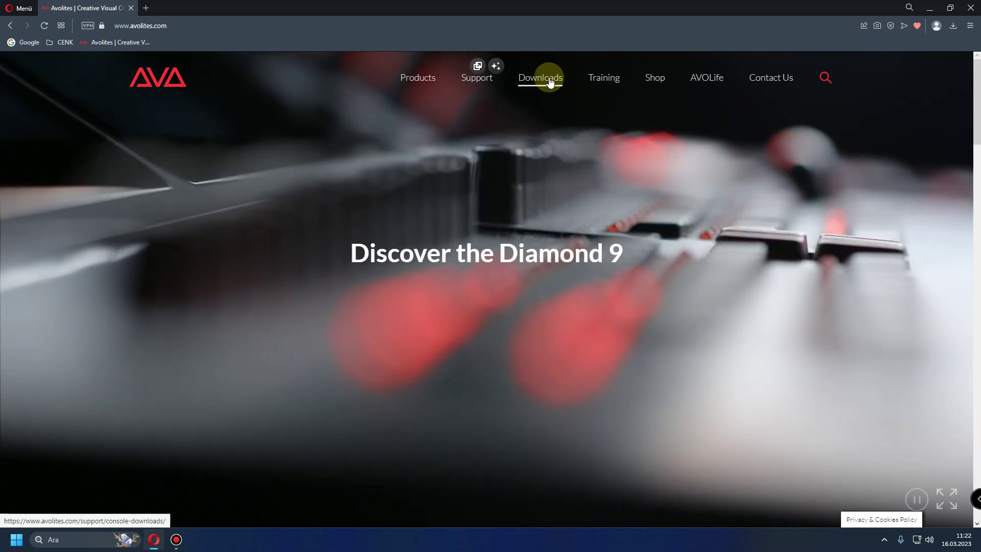
click(550, 81)
scroll(510, 346, down, 5)
scroll(512, 349, down, 5)
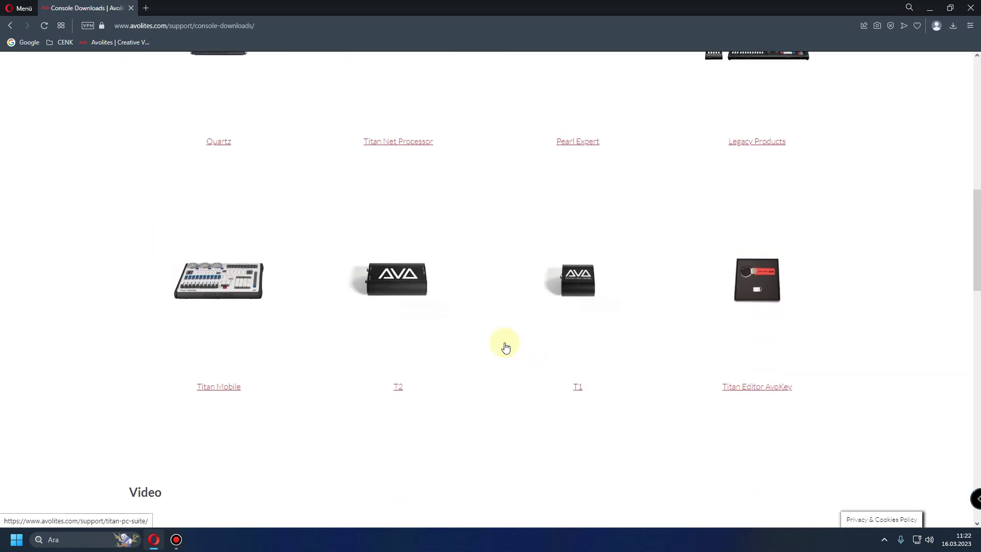
click(577, 290)
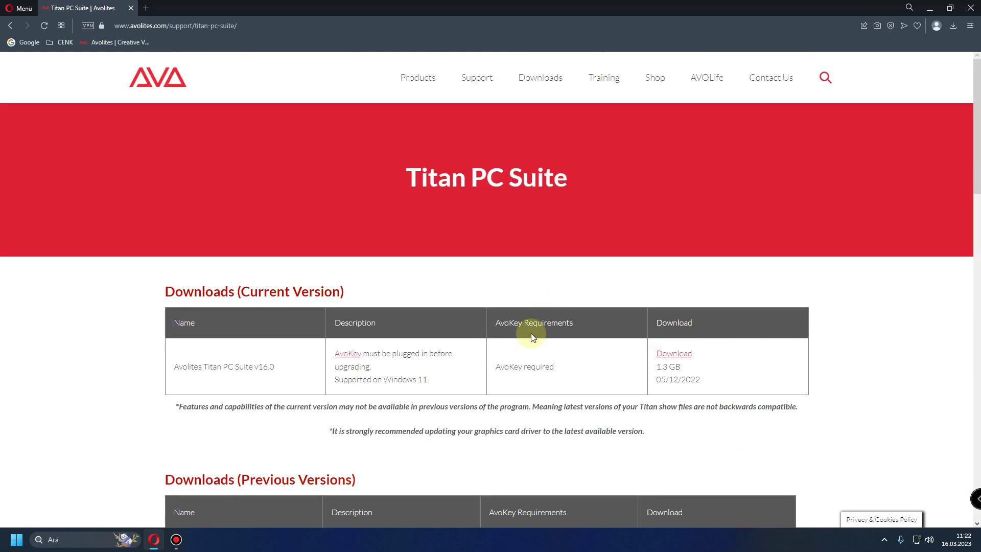
Review the AvoKey requirements of the current and previous Titan PC Suite versions
scroll(530, 335, down, 3)
scroll(306, 340, down, 7)
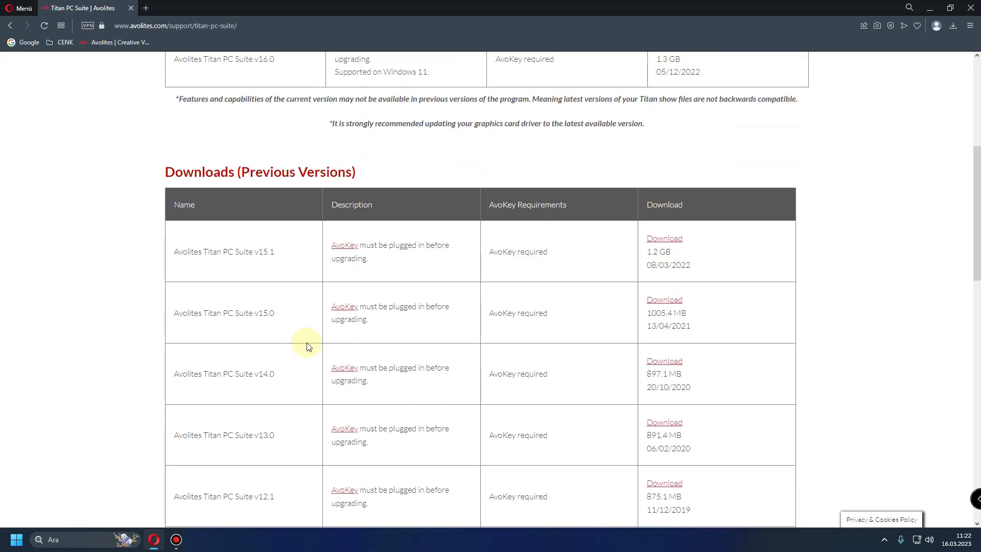
scroll(307, 346, down, 2)
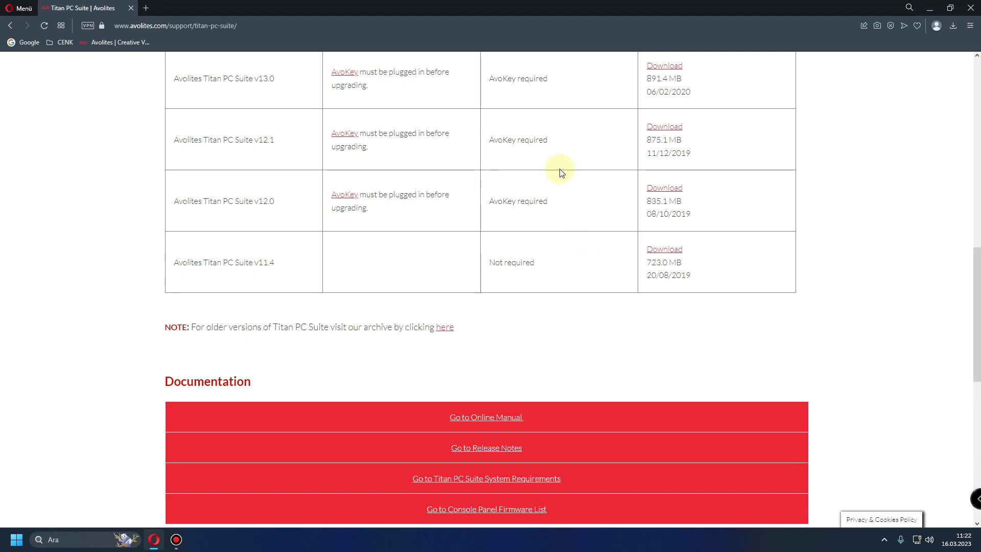
scroll(564, 223, up, 10)
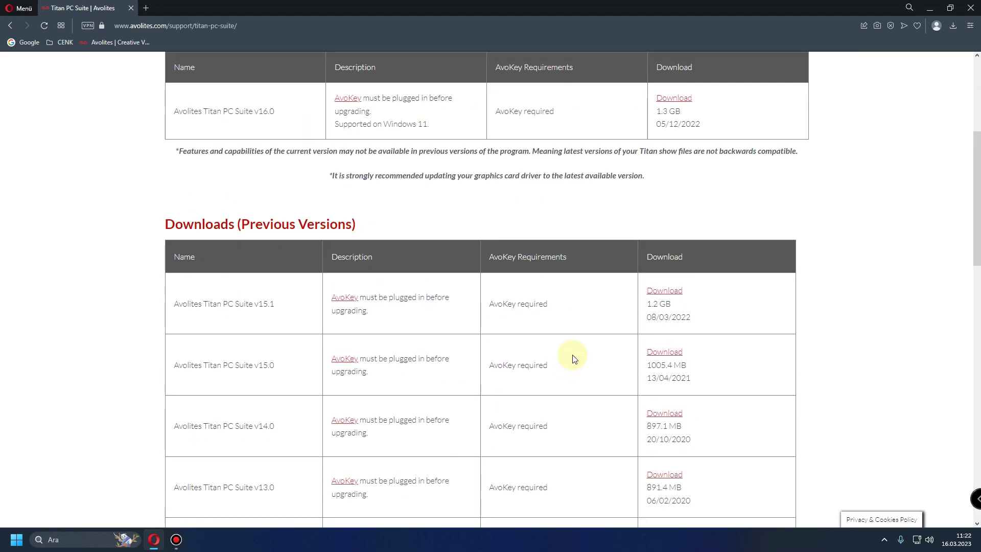
scroll(570, 345, up, 3)
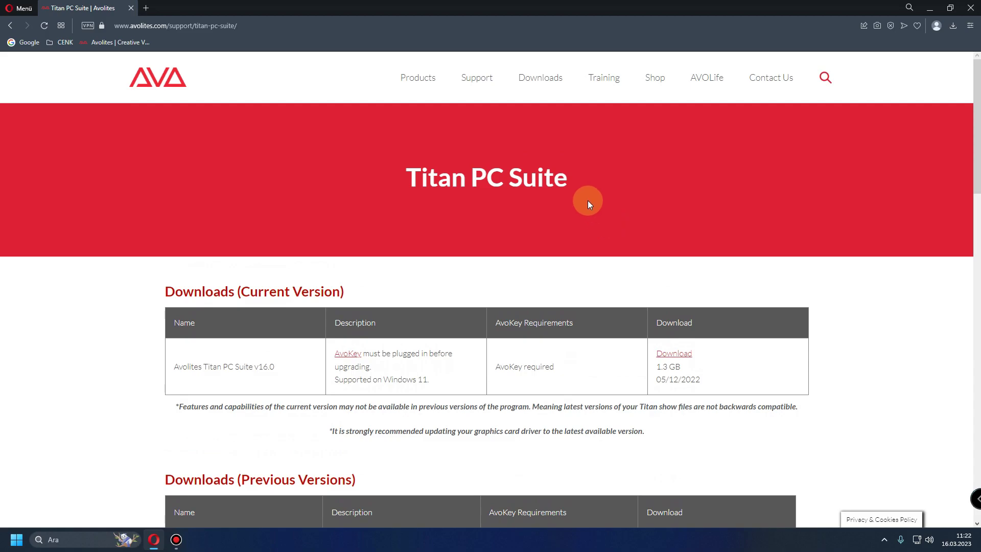
Browse the Avolites products through page 2 to examine the AvoKey upgrades and Editor AvoKey, and close the browser
click(432, 84)
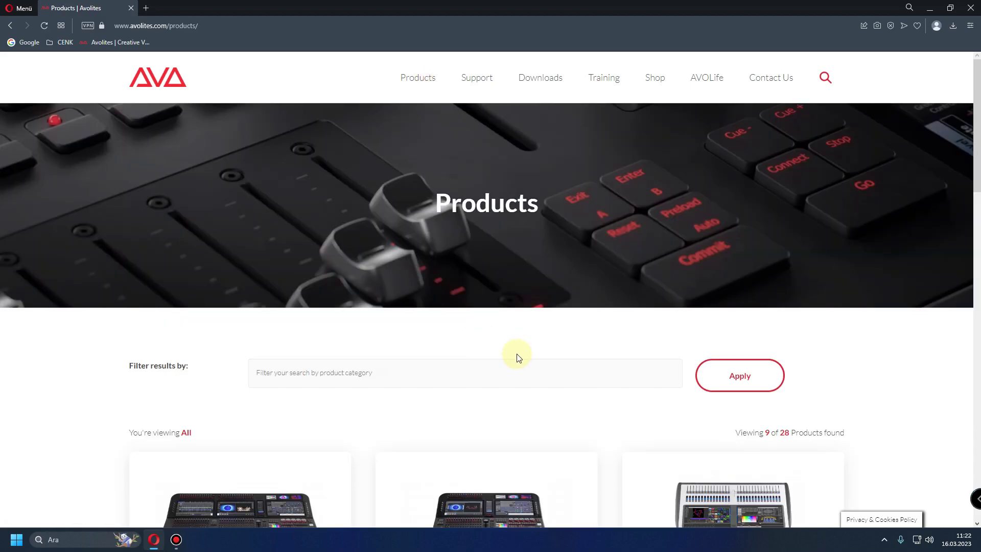
scroll(515, 350, down, 15)
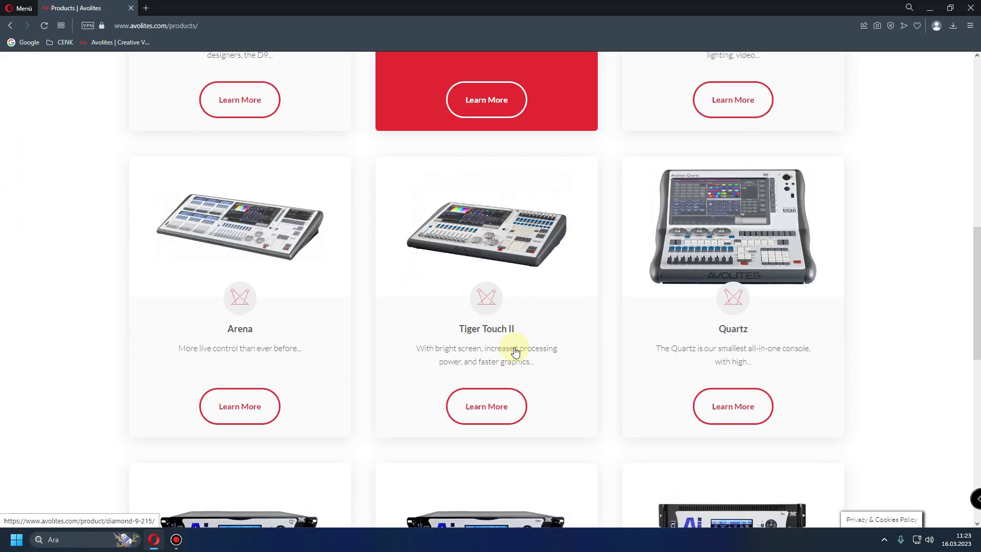
scroll(515, 352, down, 5)
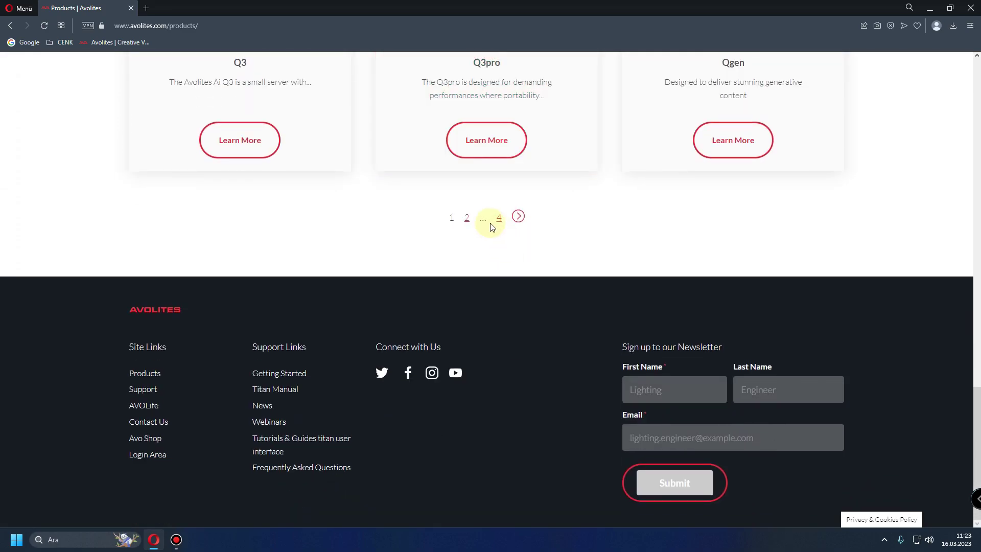
click(519, 217)
scroll(590, 283, down, 5)
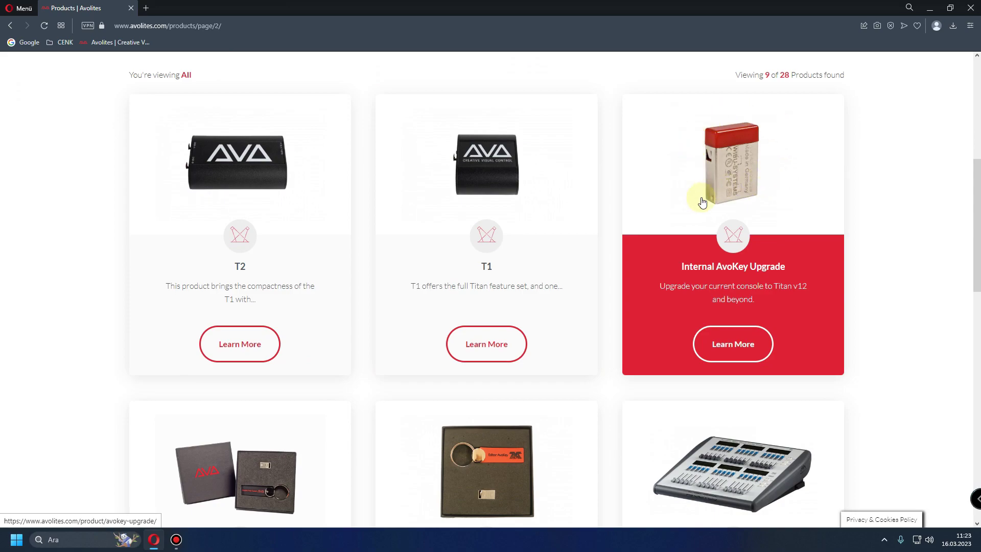
scroll(661, 301, down, 3)
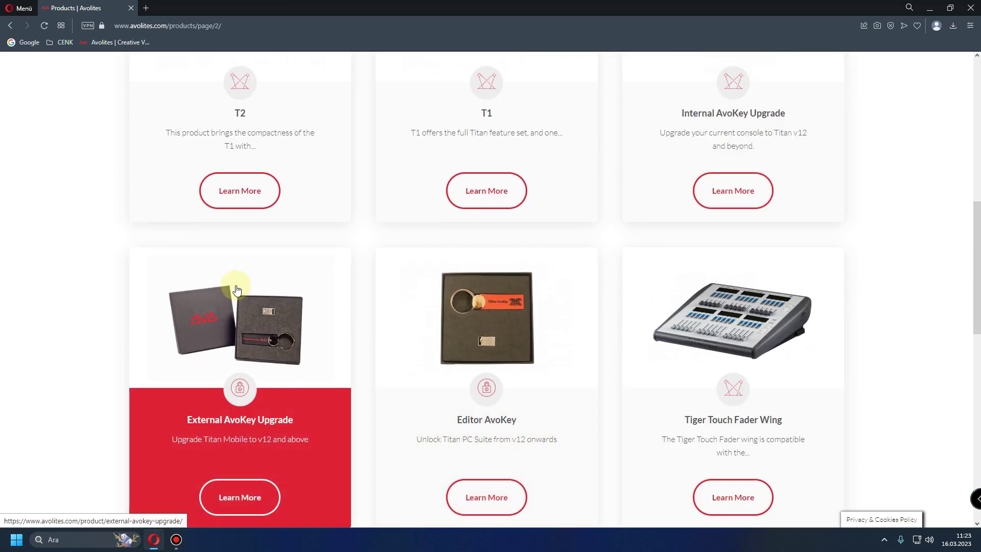
scroll(236, 290, down, 1)
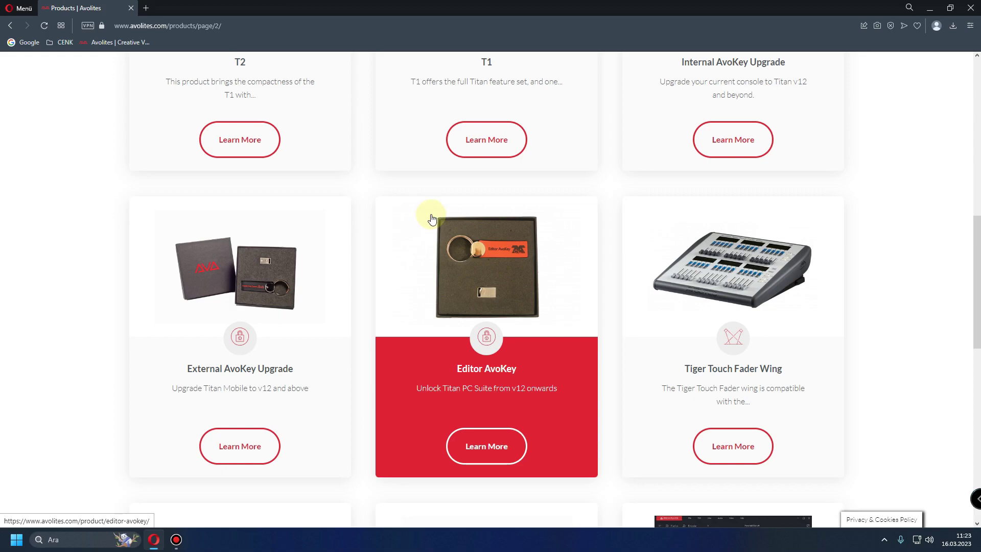
click(971, 8)
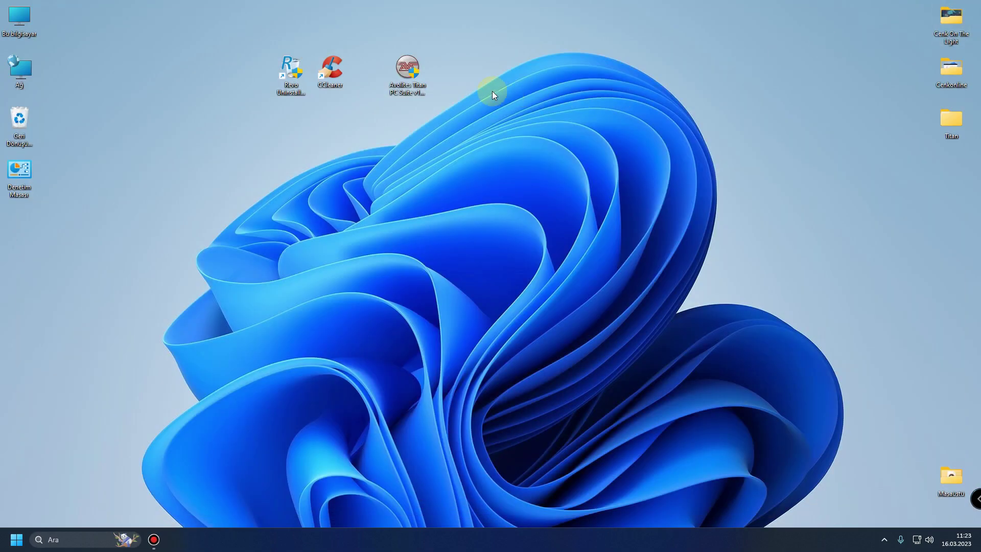
Delete the Avolites Titan PC Suite setup file from the desktop
click(408, 67)
key(Delete)
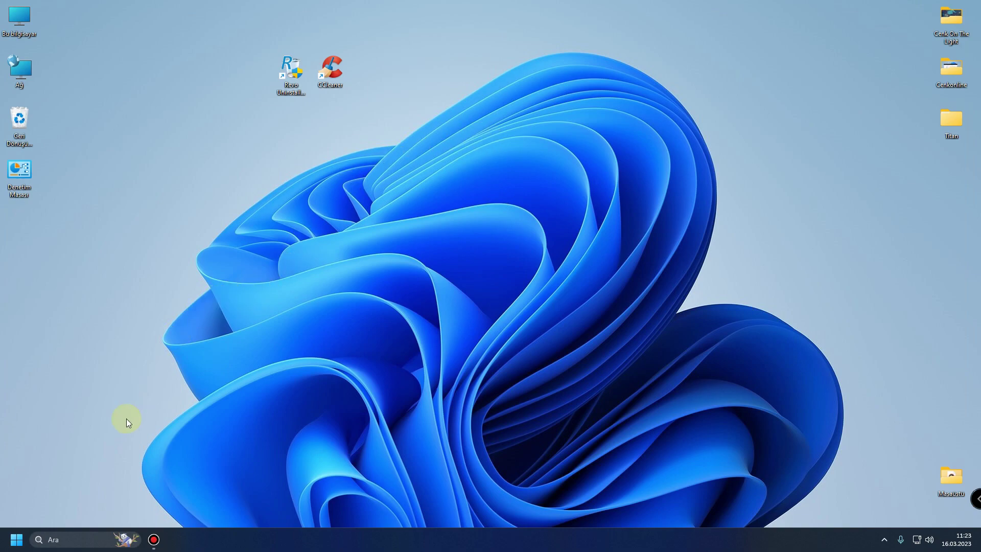
Reopen Opera, go to the Titan PC Suite downloads on the Avolites website and request the v11.4 download
click(17, 539)
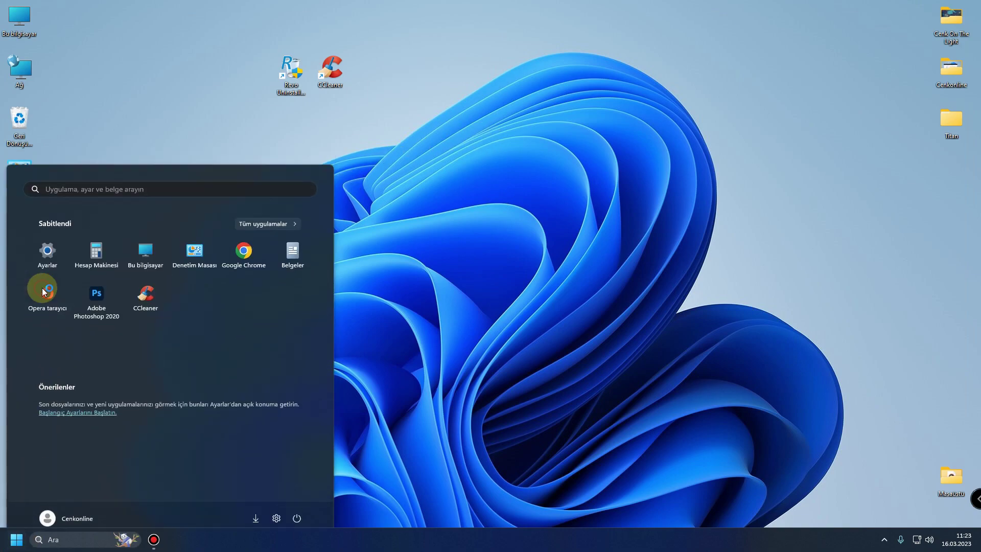
click(44, 291)
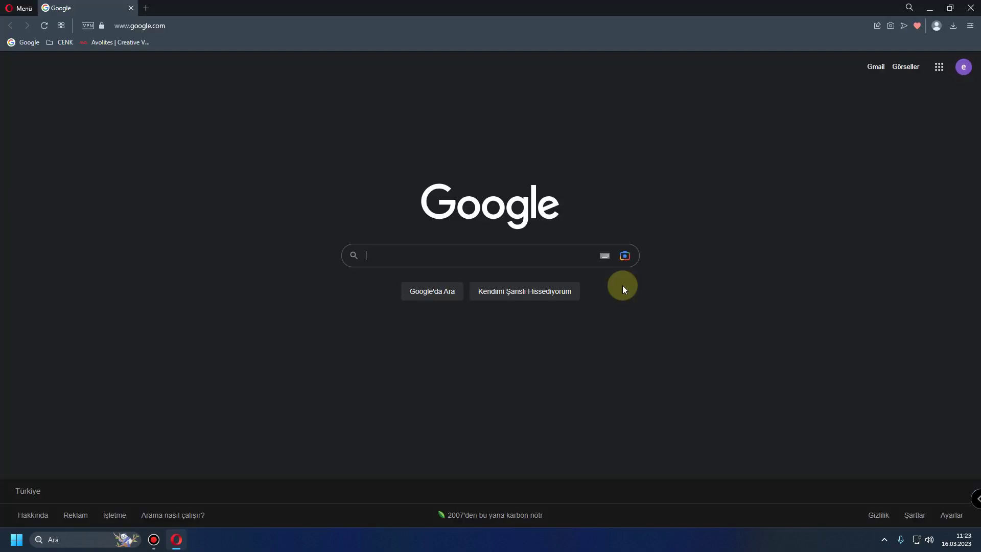
click(120, 42)
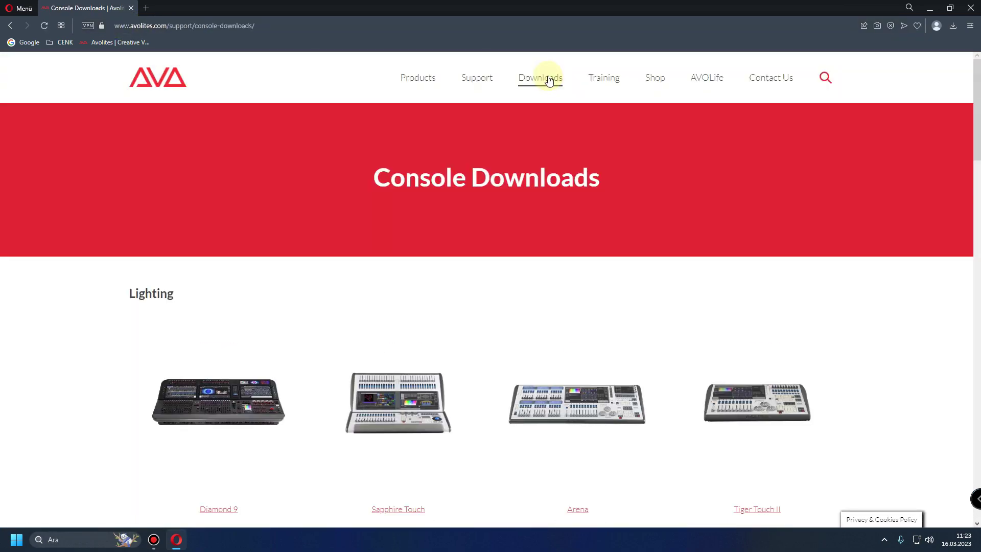
scroll(580, 322, down, 8)
scroll(581, 324, down, 3)
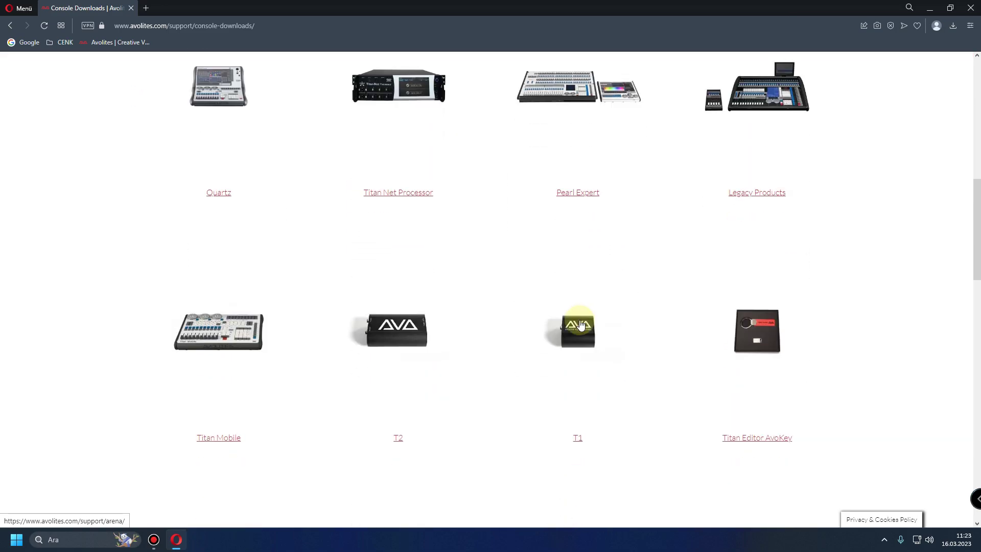
click(595, 330)
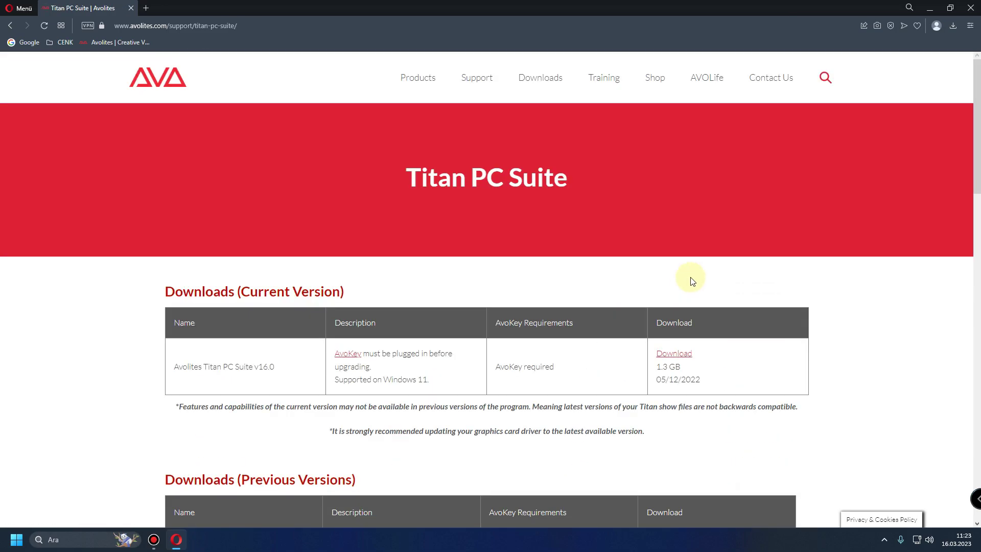
scroll(285, 372, down, 12)
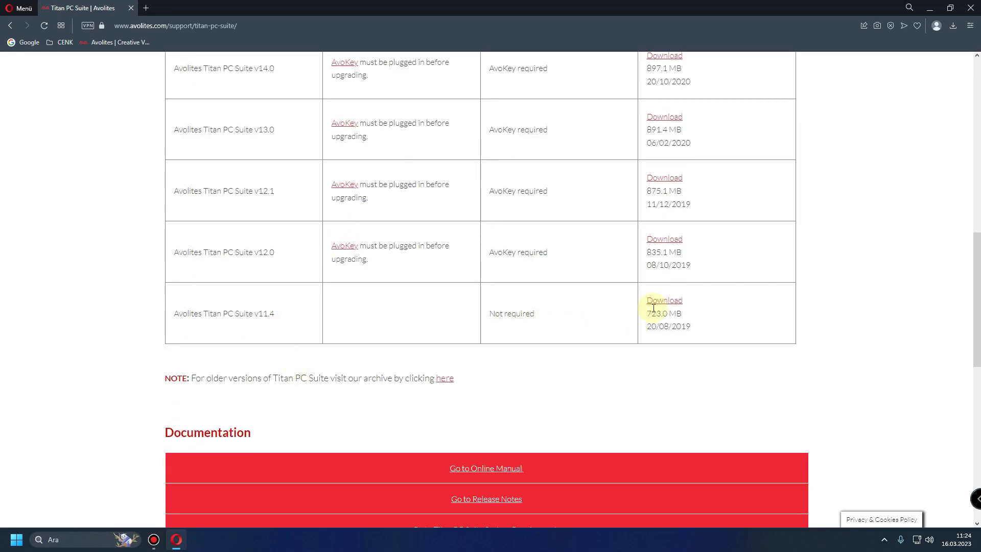
click(663, 306)
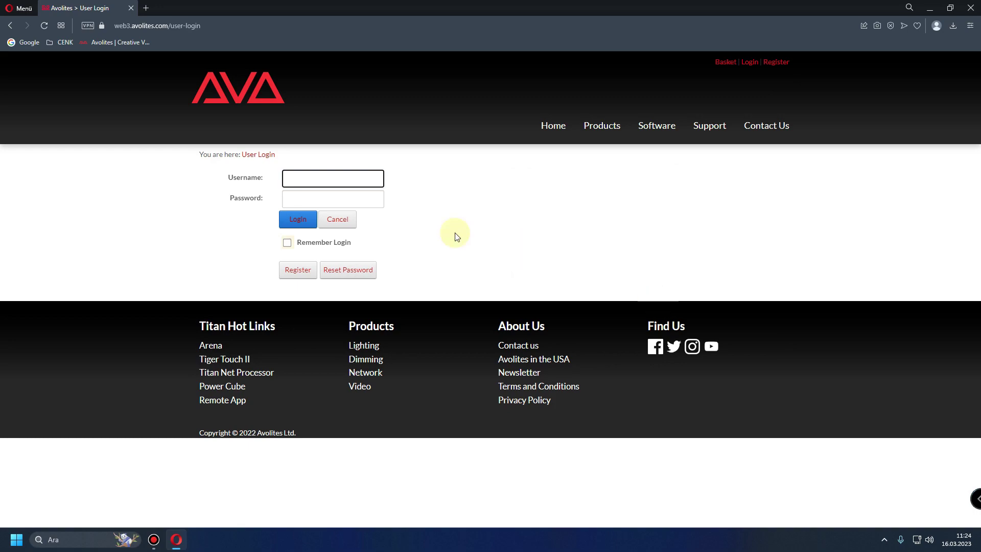
Try to log in to the Avolites website with the account username and password
click(365, 182)
text(cenkoline)
key(Tab)
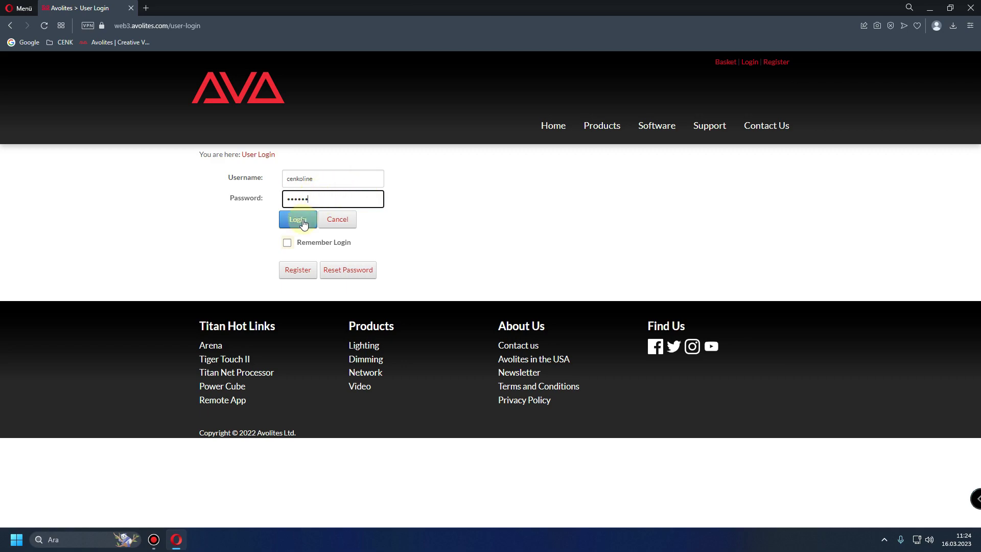
click(305, 181)
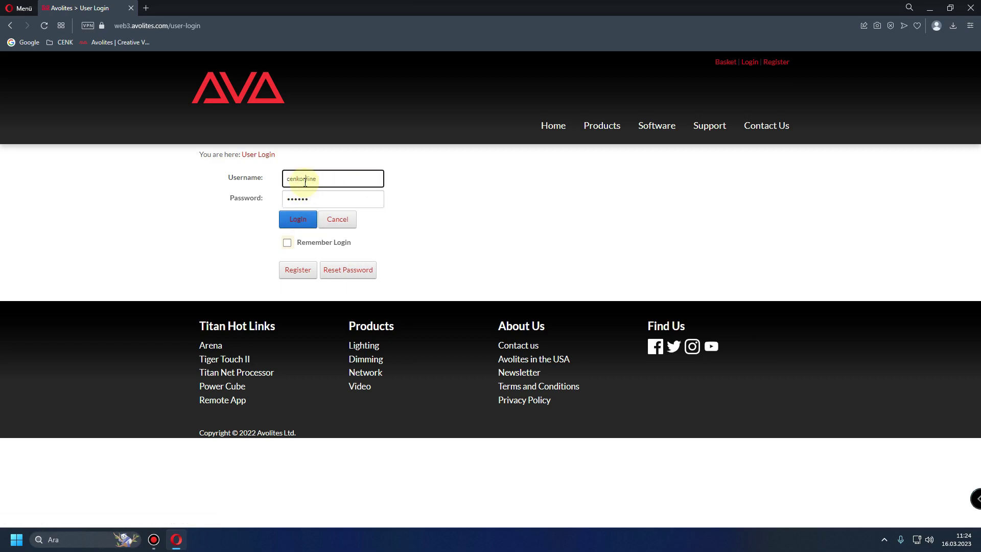
text(n)
click(306, 221)
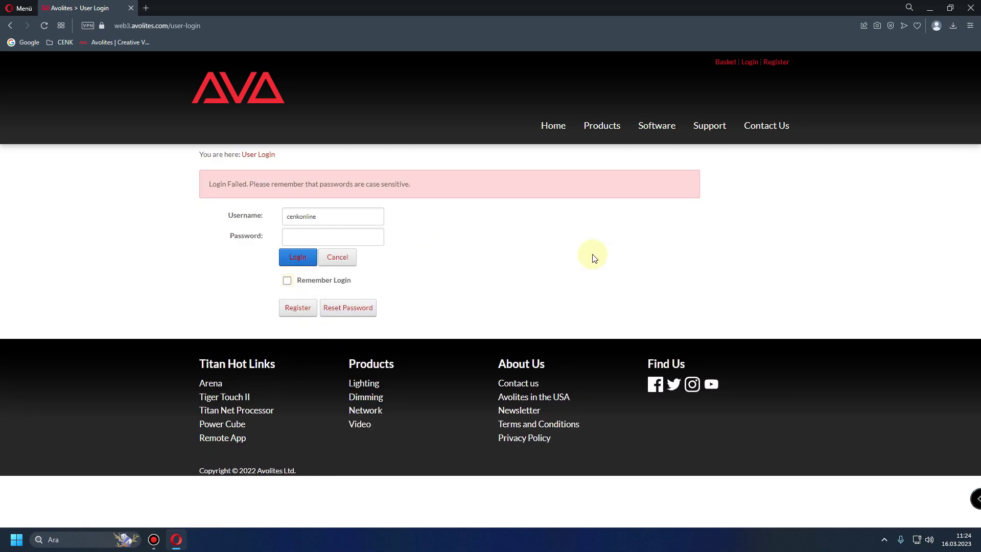
Re-enter the Avolites account username and password and log in again to start the v11.4 download
double_click(342, 216)
text(cenkonline)
key(Tab)
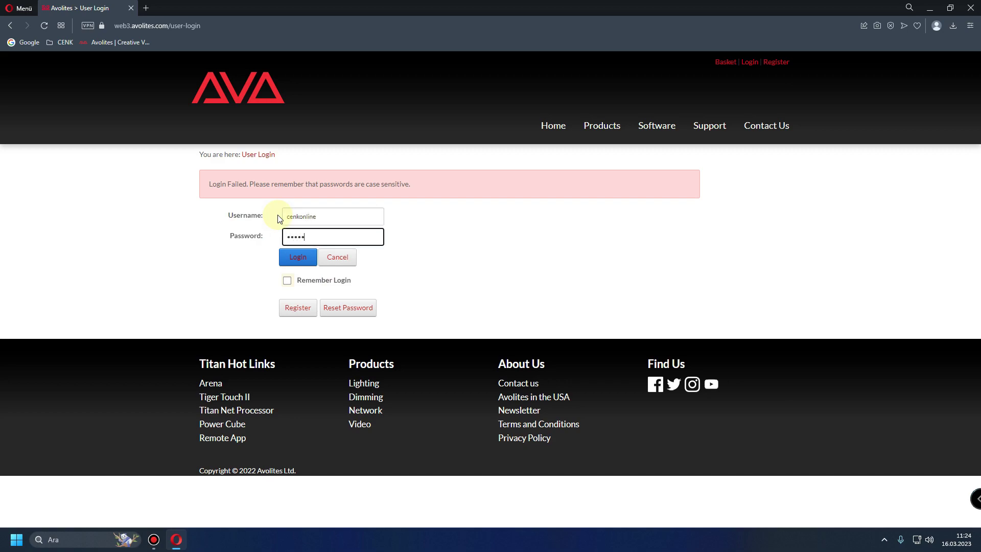
click(296, 258)
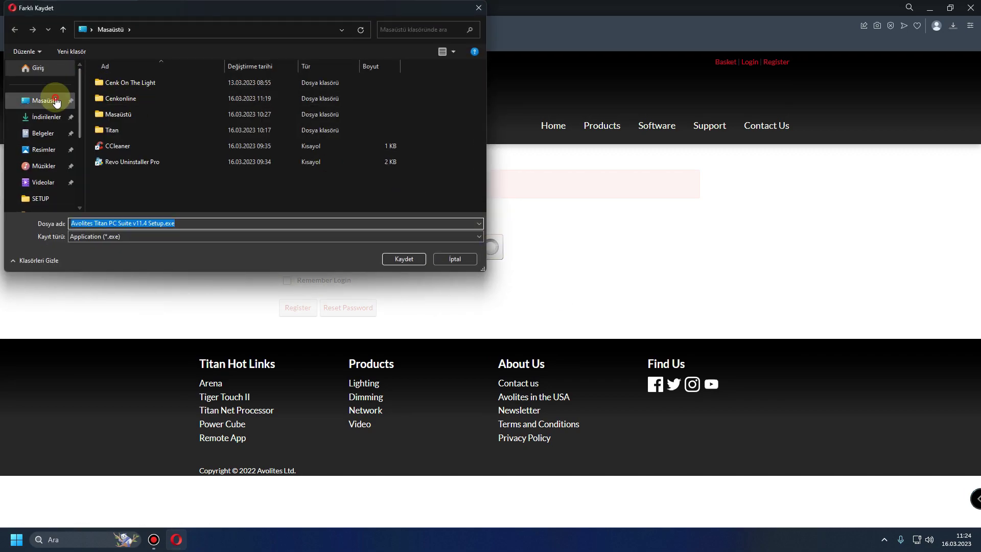
Save Avolites Titan PC Suite v11.4 Setup.exe to the desktop and close the browser once it has downloaded
click(49, 100)
click(395, 259)
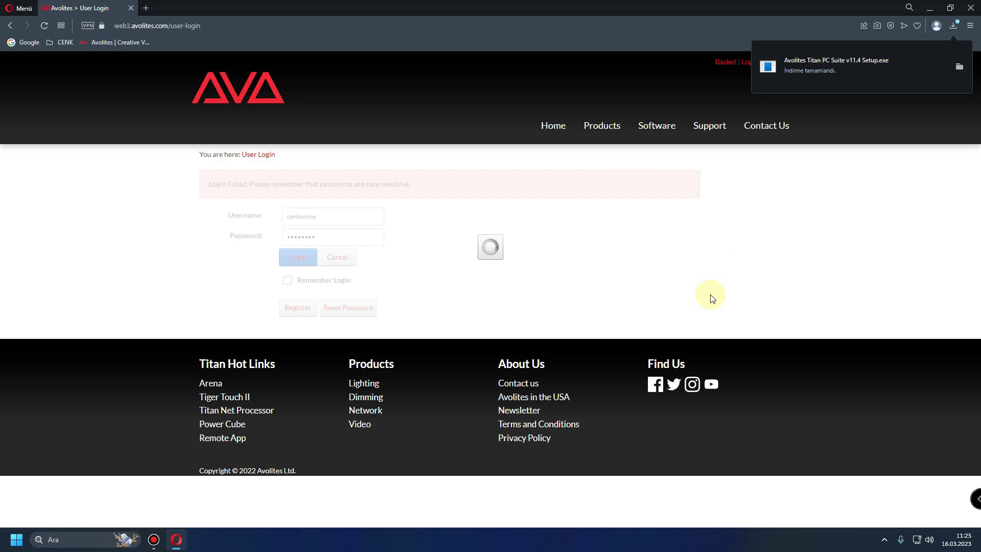
click(971, 7)
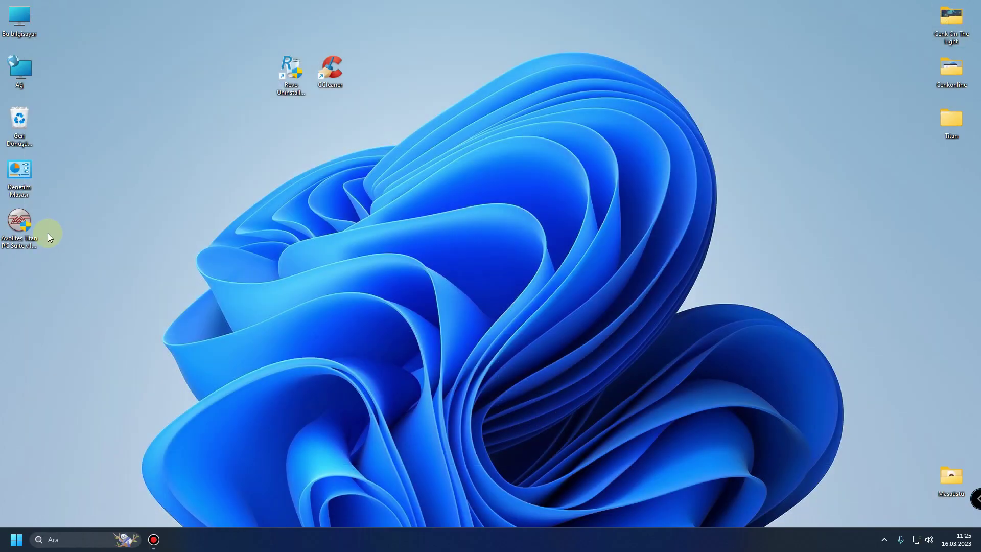
Place the setup file beside the CCleaner shortcut and install Titan PC Suite 11.4 with Titan Mobile, Titan Simulator and TitanOne
click(20, 219)
drag(19, 219, 387, 69)
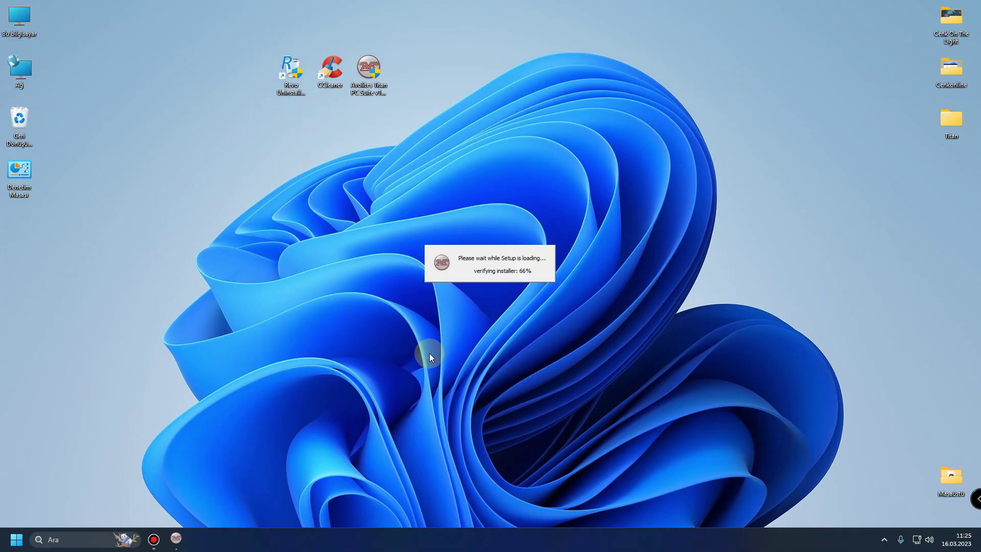
click(521, 350)
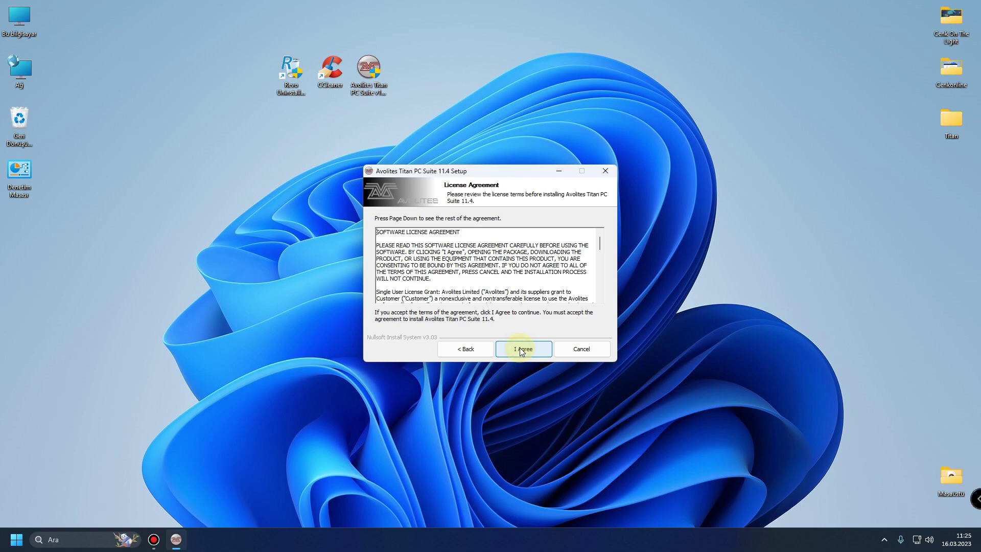
click(521, 349)
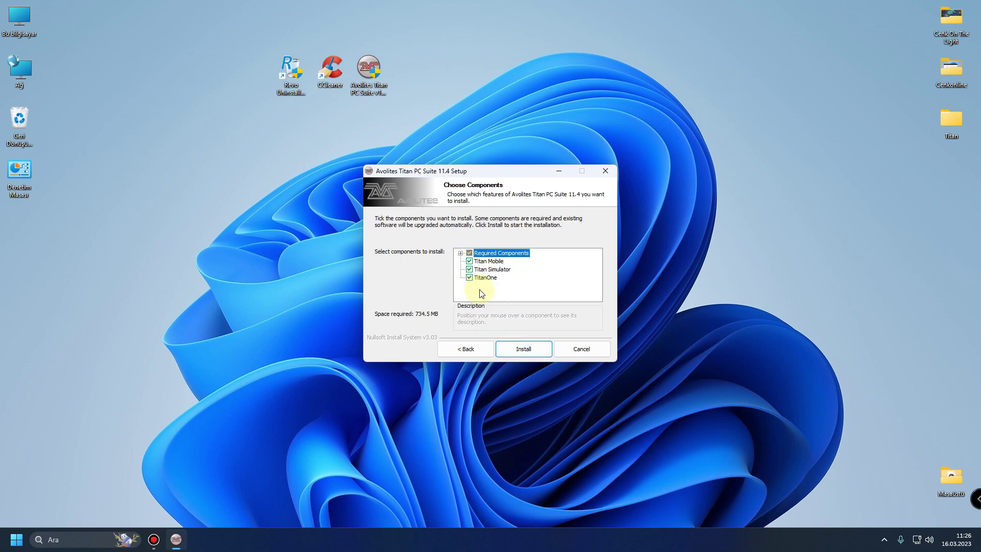
click(520, 349)
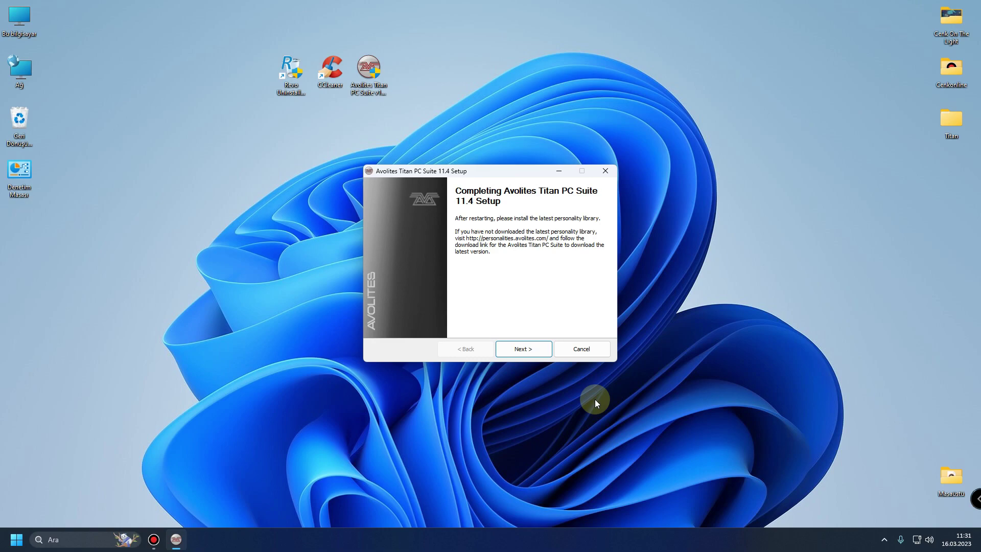
click(522, 352)
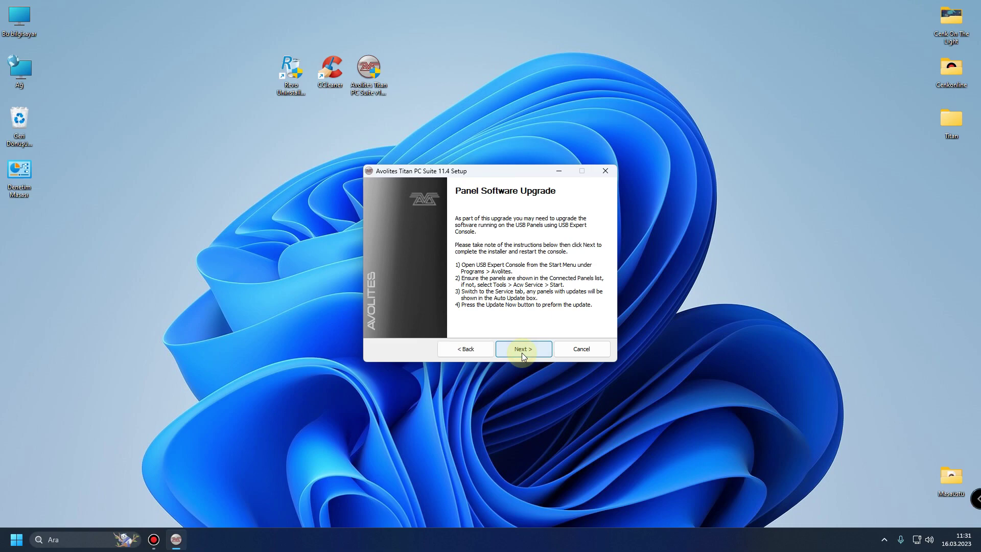
click(522, 353)
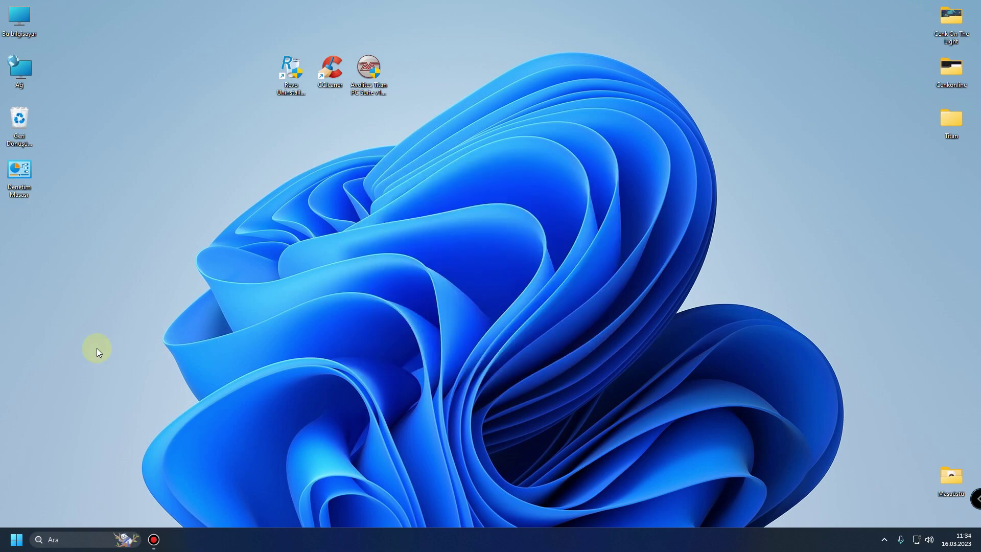
Search Windows for Titan Simulator and open the file location of its shortcut
click(16, 539)
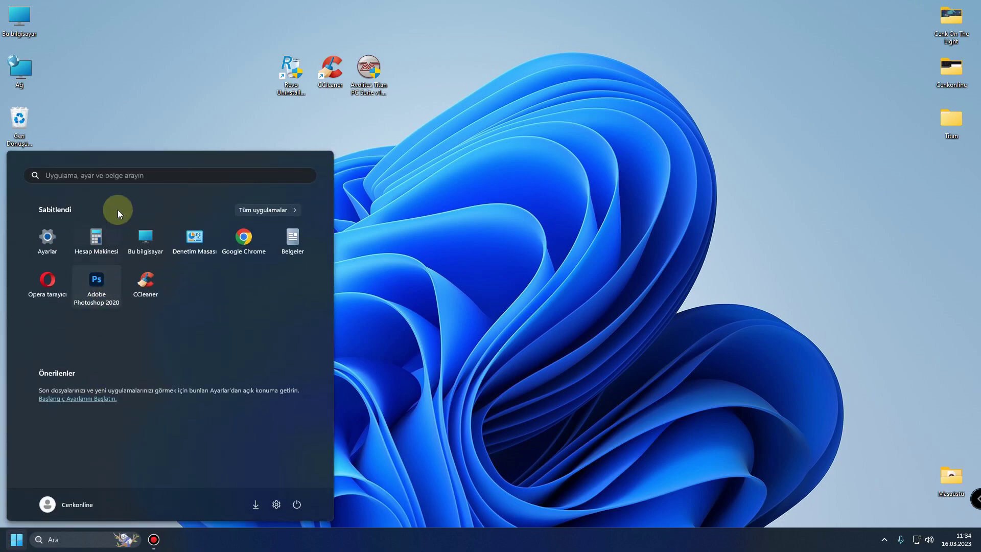
click(131, 175)
text(tit)
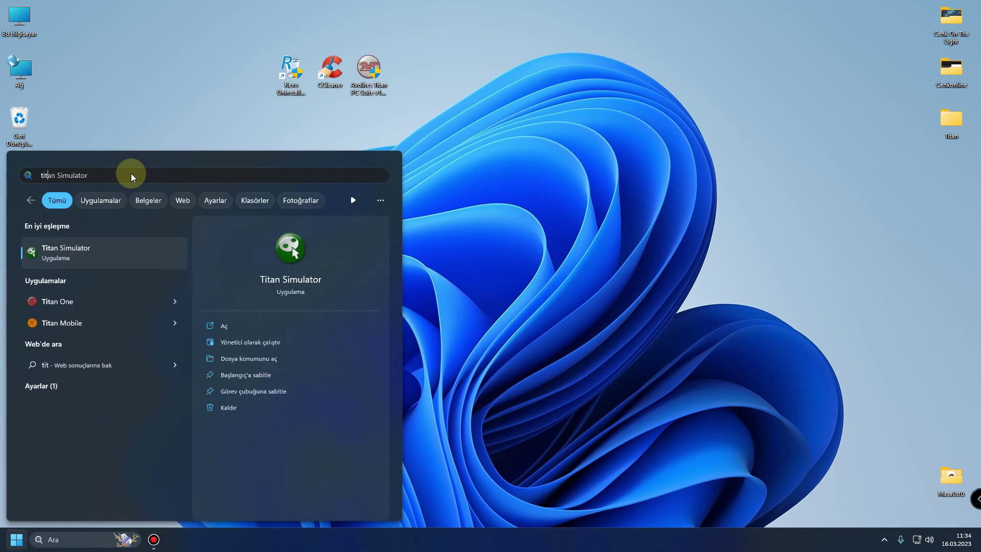
right_click(117, 252)
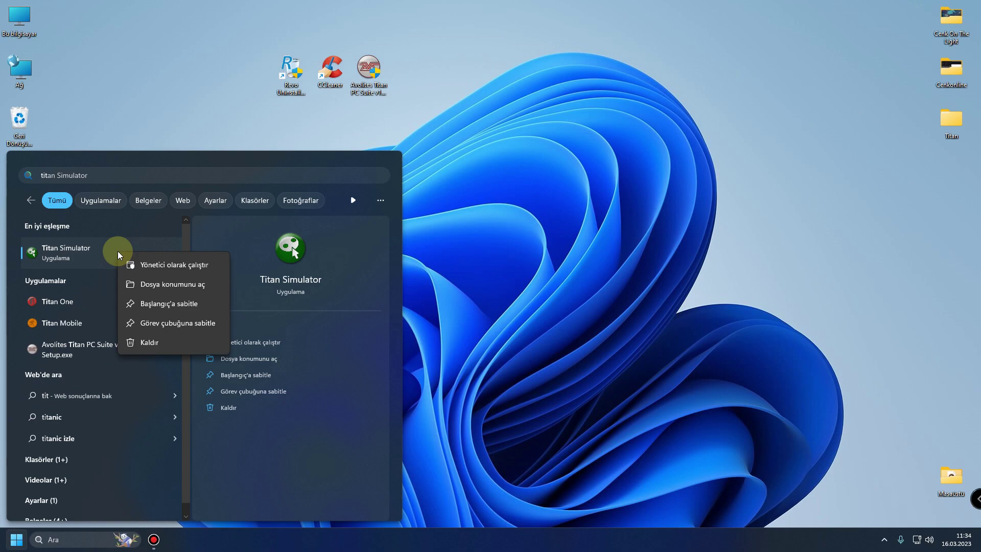
click(132, 284)
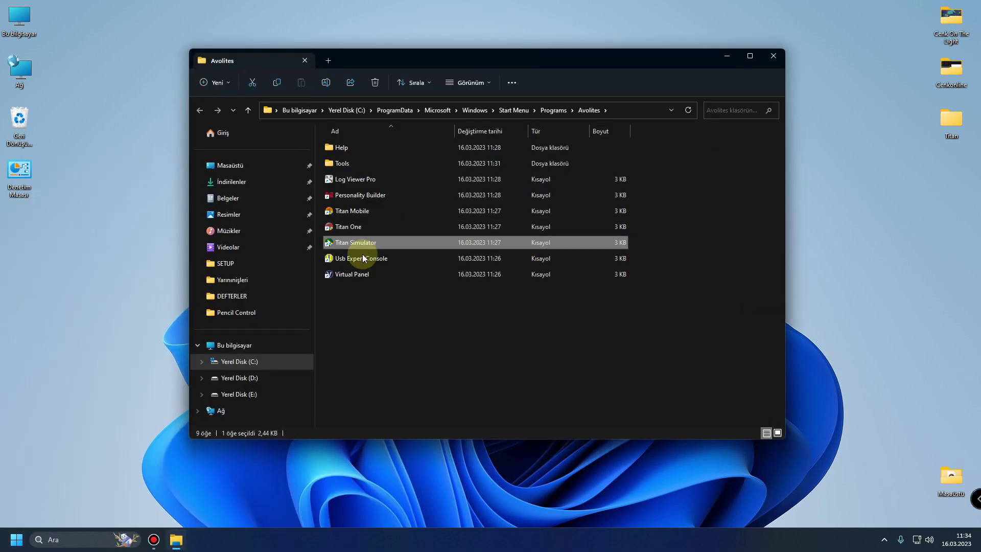
Create a desktop shortcut for Titan Simulator and close the Avolites folder
right_click(364, 243)
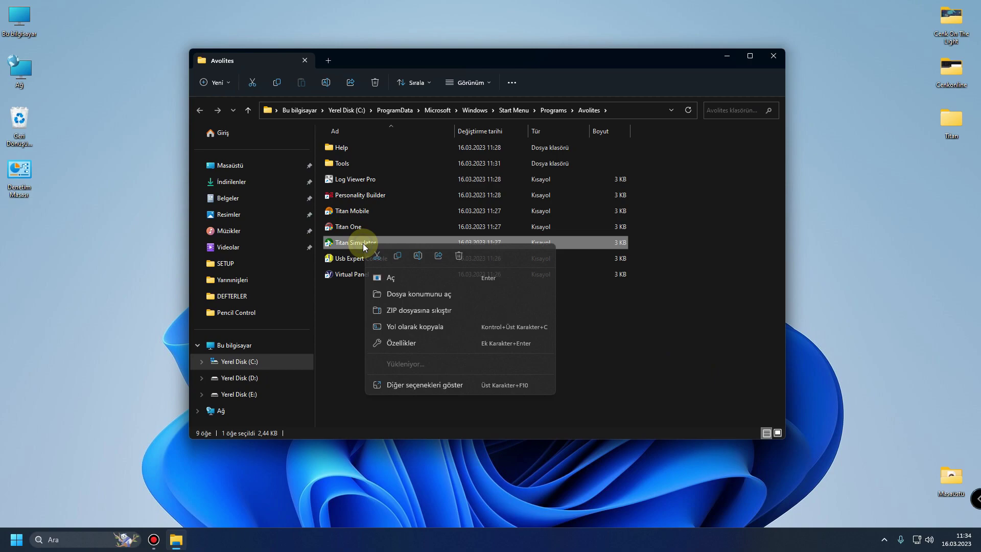
click(383, 385)
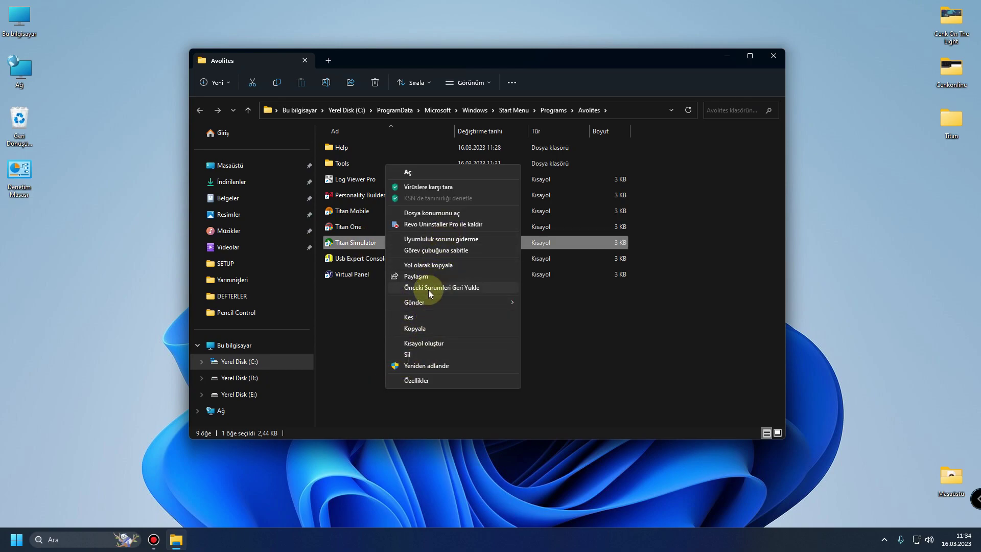
mouse_move(428, 300)
click(543, 327)
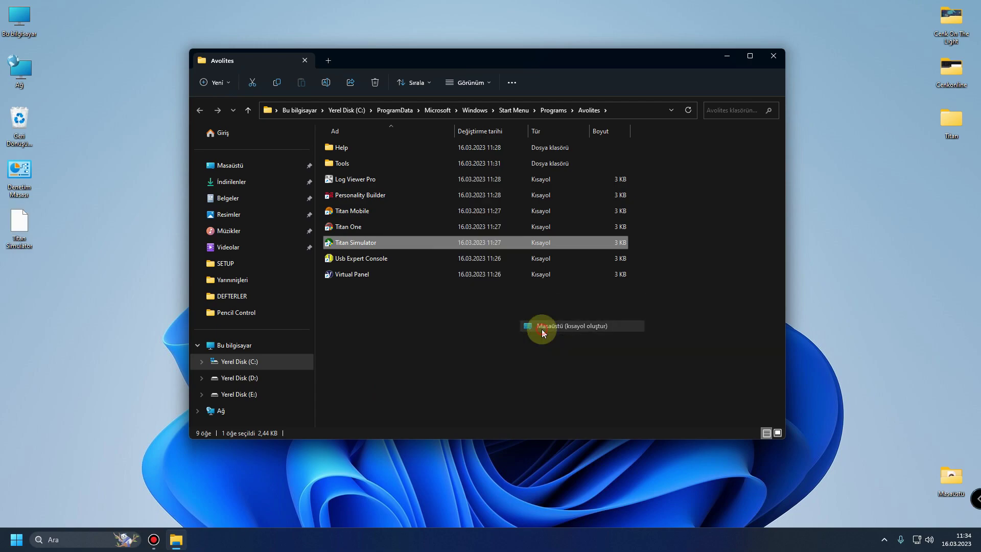
click(774, 55)
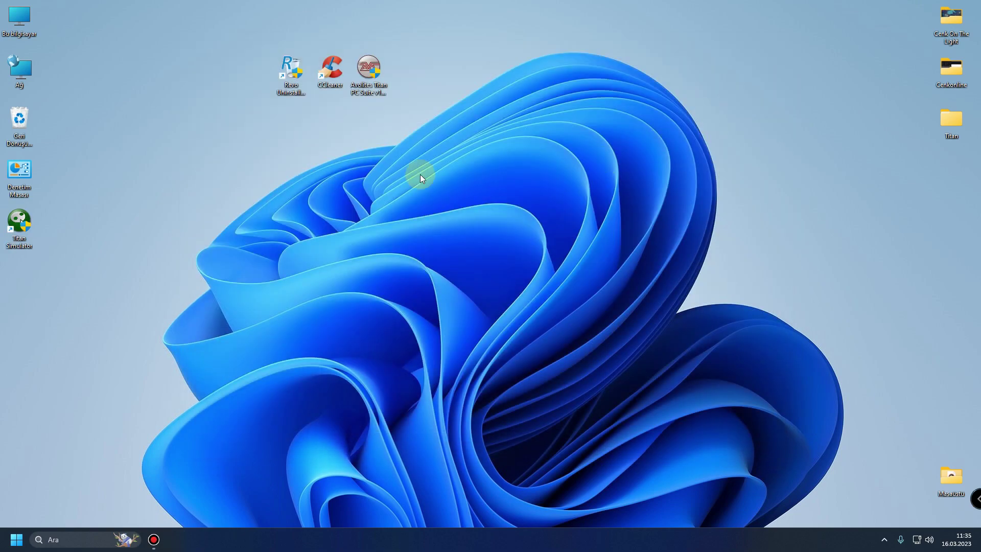
Place the Titan Simulator shortcut beside the setup file and launch the simulator as a Titan One console
drag(20, 225, 422, 80)
double_click(409, 65)
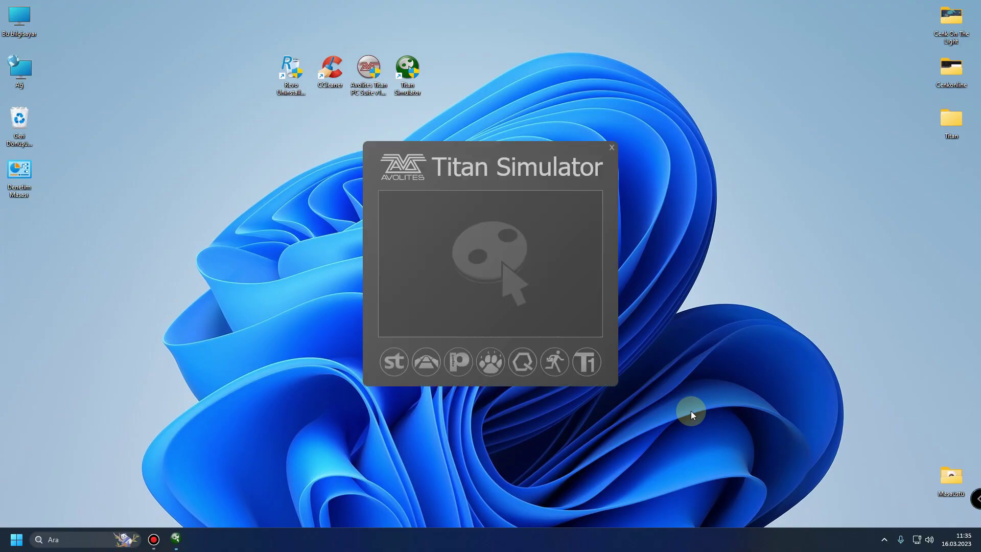
click(596, 366)
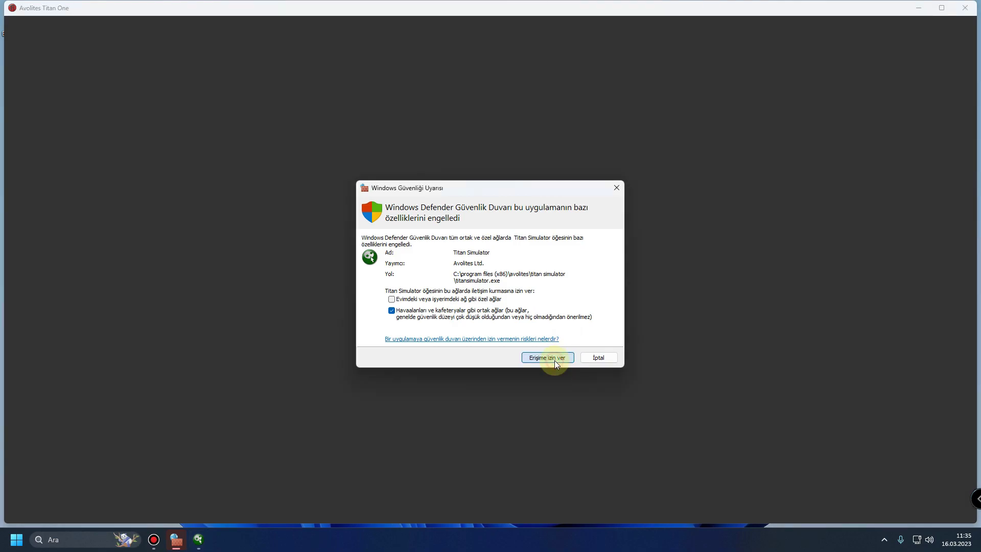
Allow Titan Simulator and Titan Server through the Windows Defender firewall and accept the TitanOne licence agreement
click(555, 360)
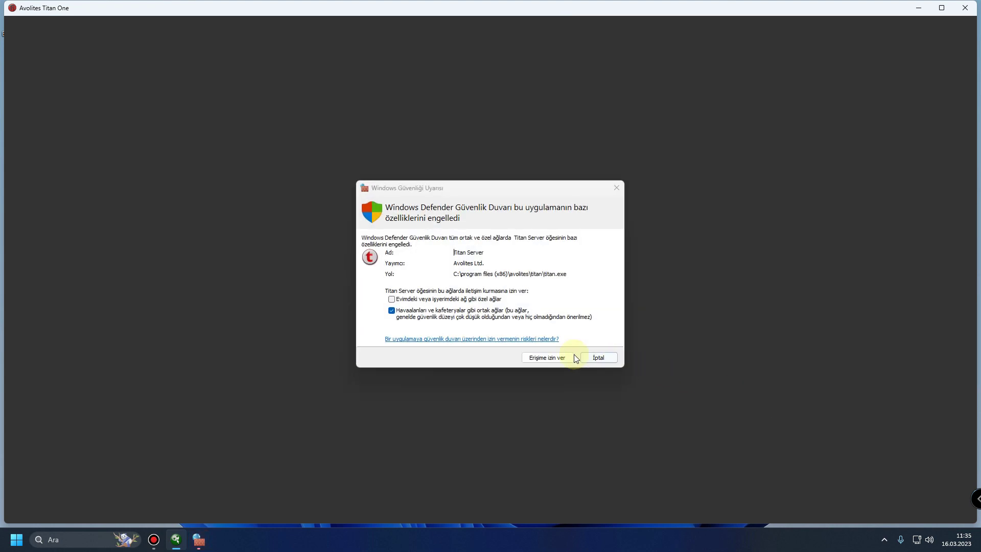
click(557, 357)
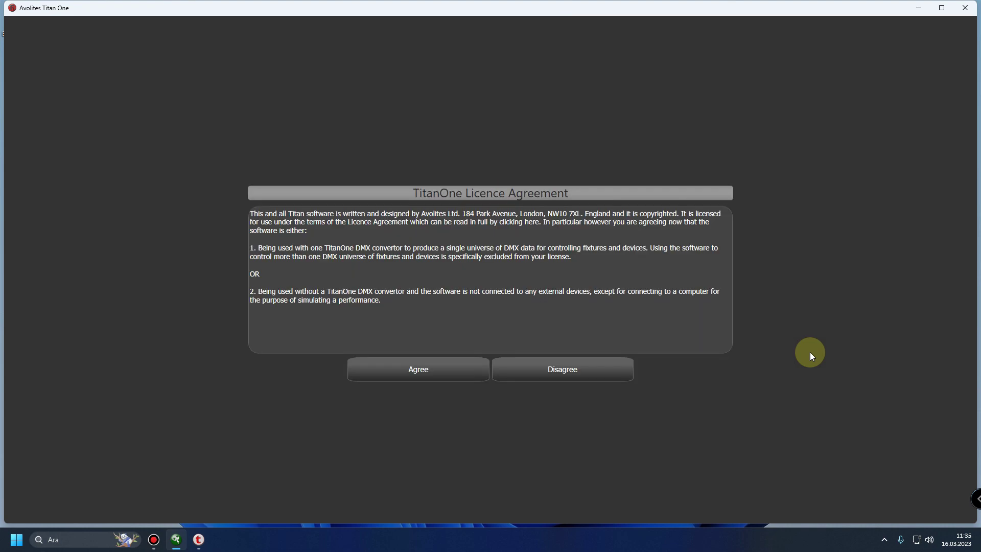
click(457, 371)
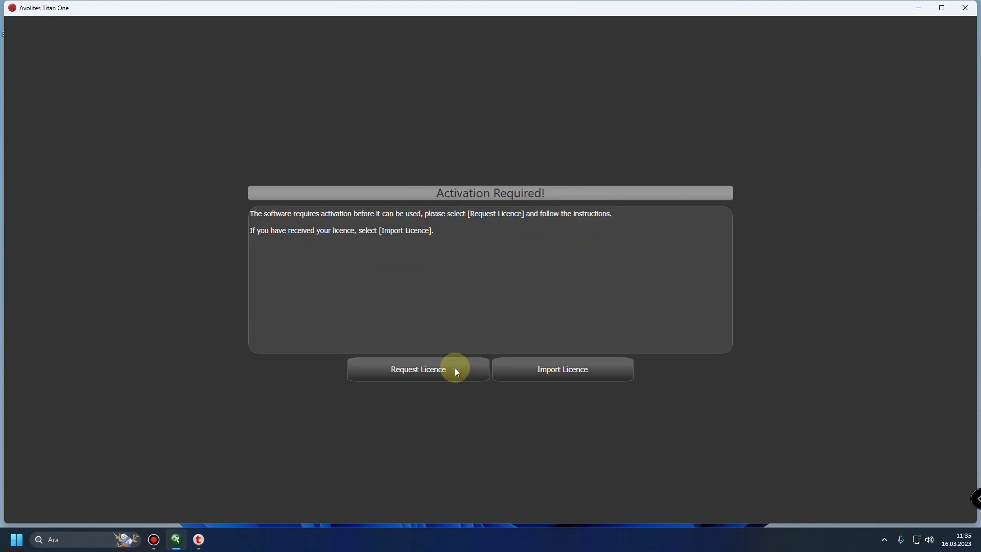
Request a licence through Internet Activation, submitting the Avolites account username and password
click(450, 373)
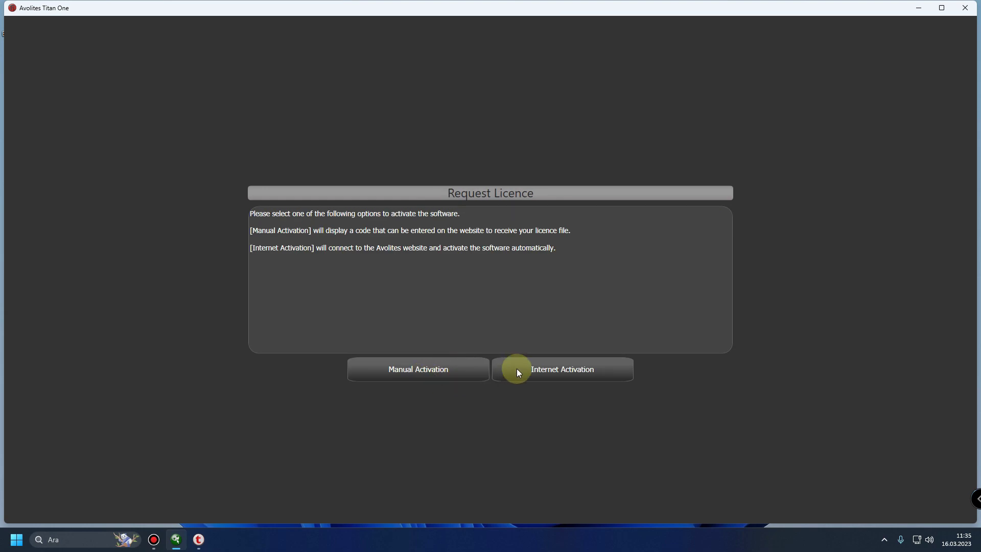
click(562, 370)
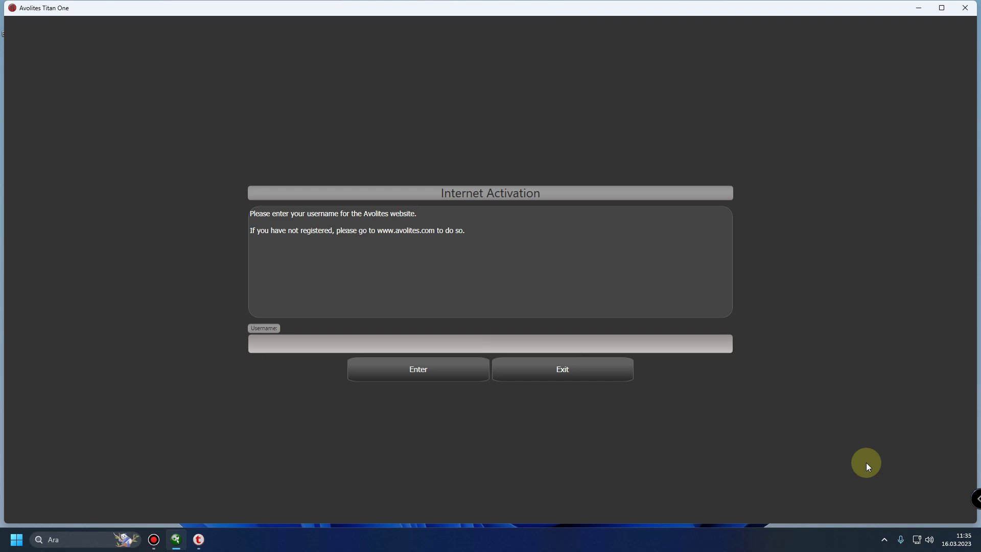
text(cenkonline)
click(431, 380)
text(********)
key(Return)
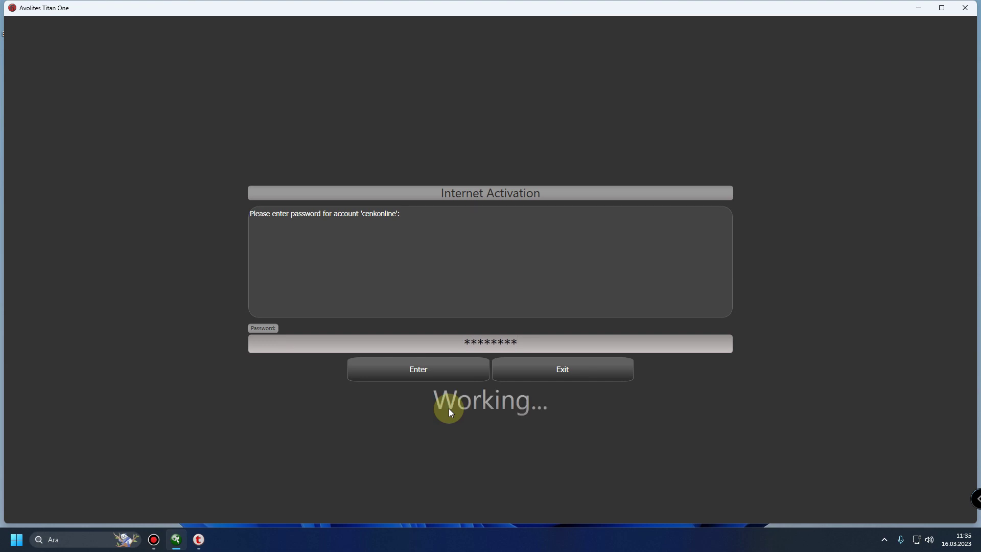